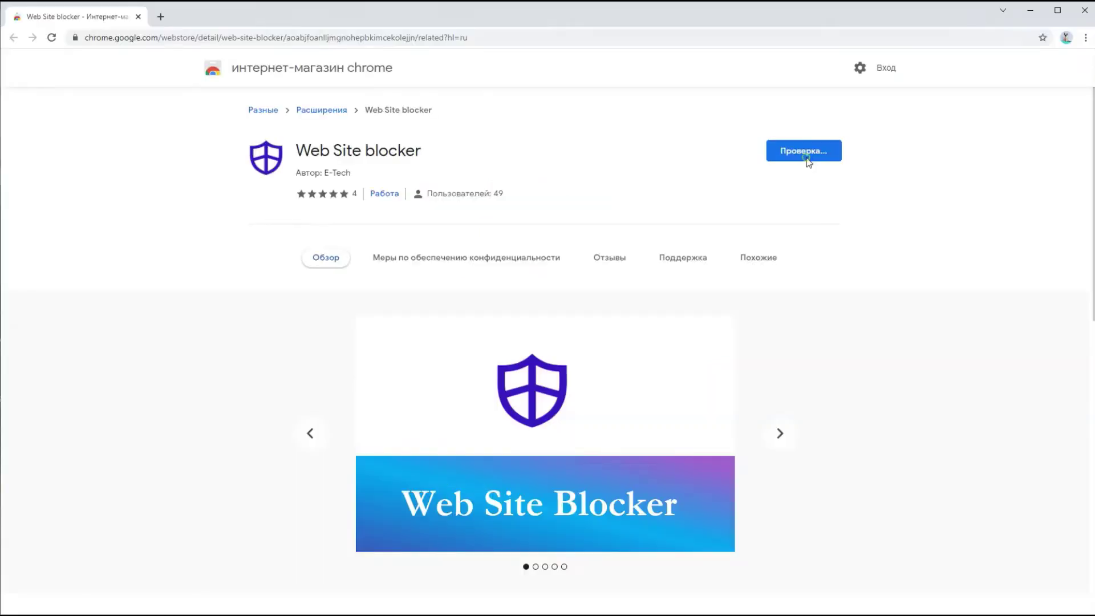
Install the Web Site blocker extension from the Chrome Web Store and pin it to the toolbar.
left_click(583, 143)
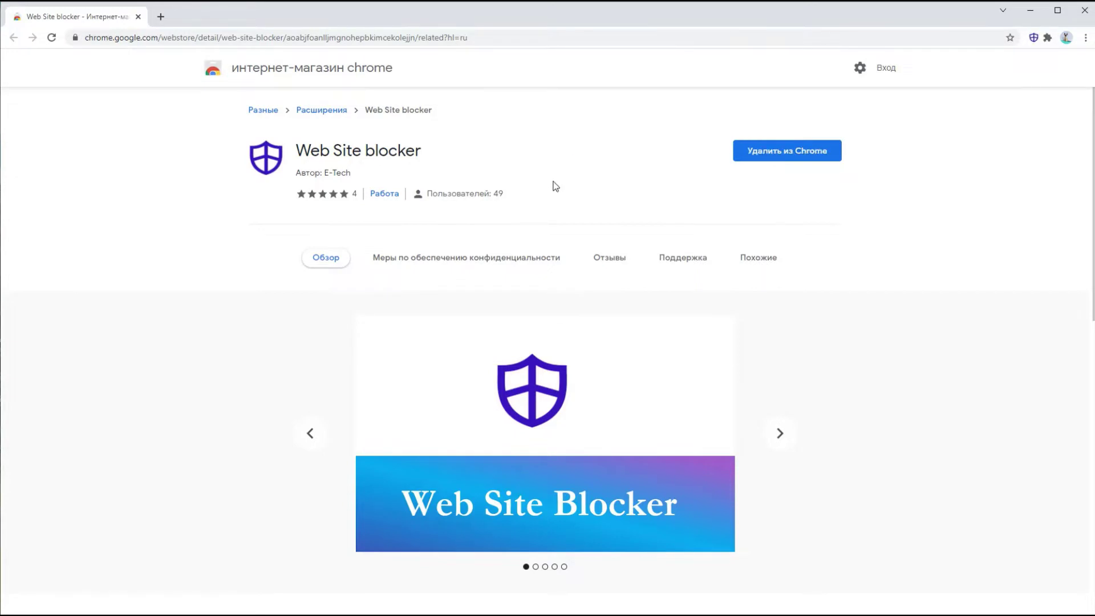
left_click(986, 179)
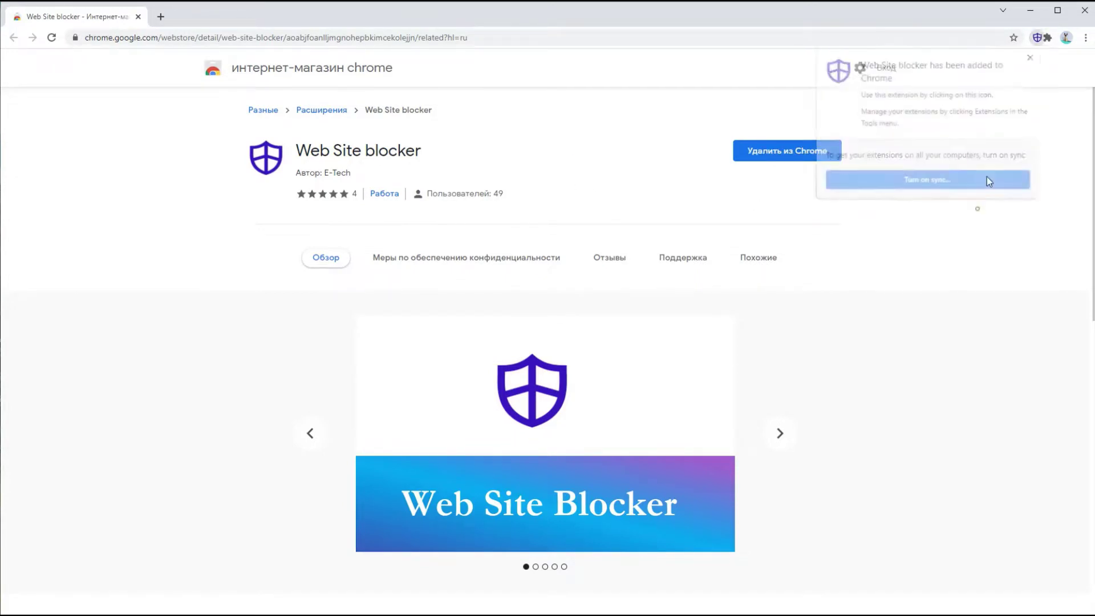
left_click(1047, 37)
left_click(1020, 124)
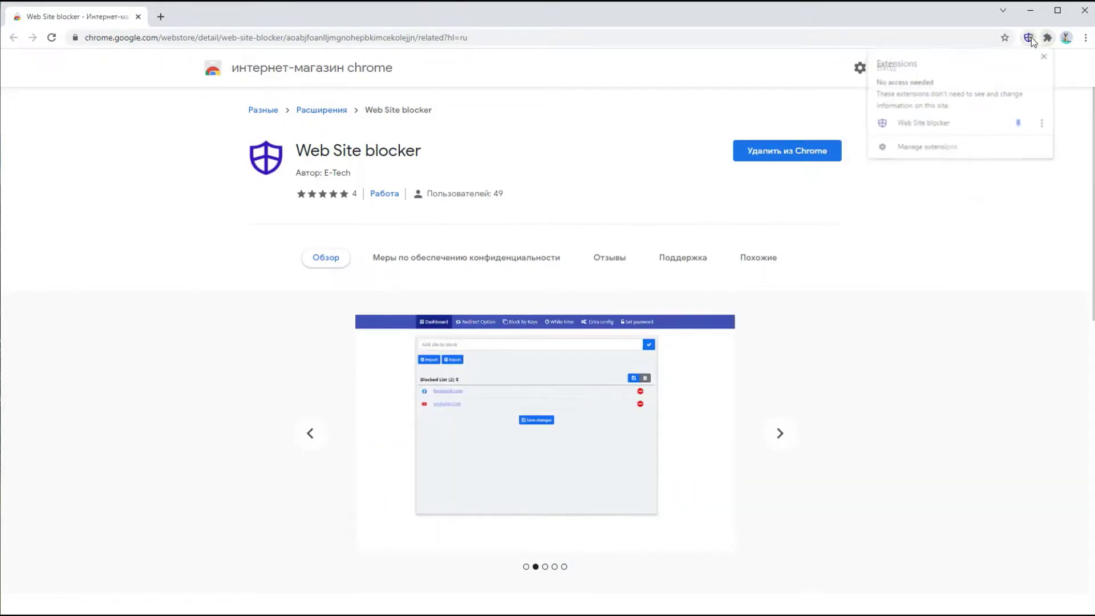
Add facebook.com to the blocked site list on the blocker's Dashboard.
left_click(1031, 37)
left_click(425, 110)
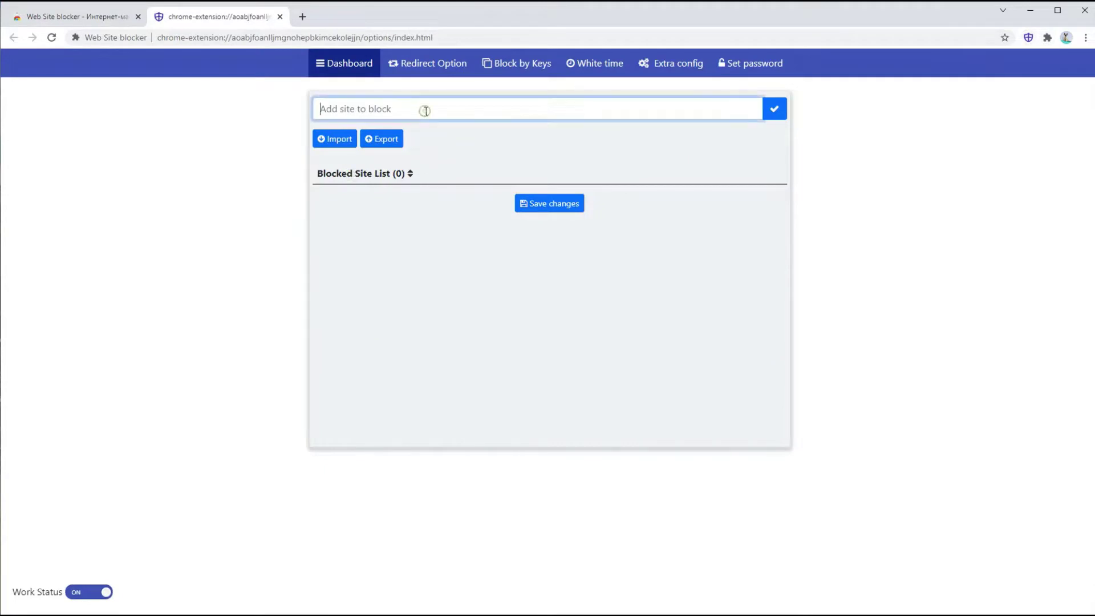
type("facebook.com")
key("Return")
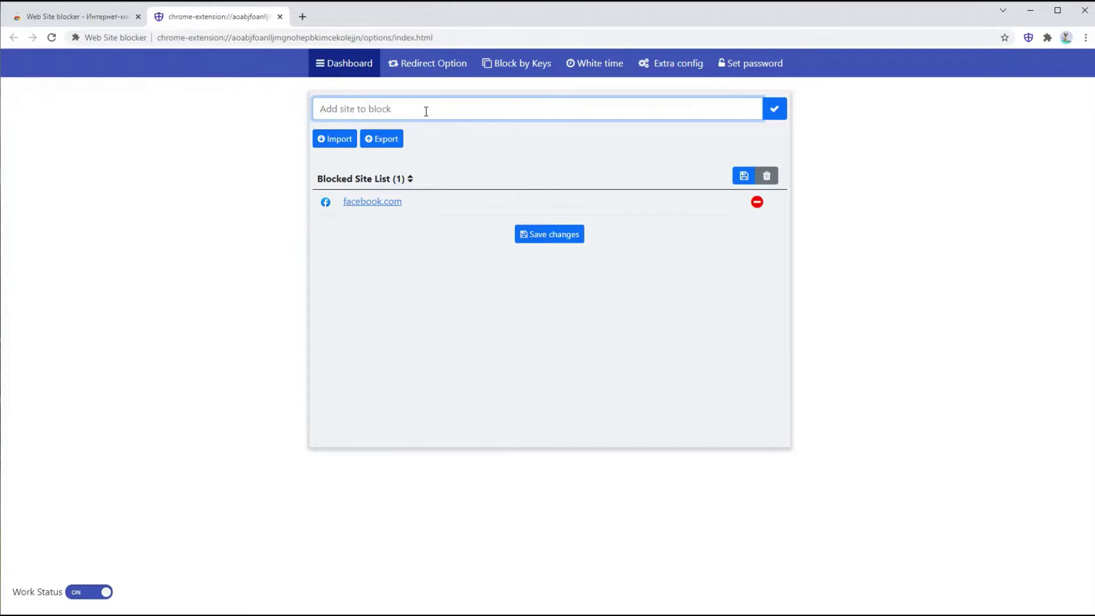
Verify facebook.com shows the blocked page, then visit youtube.com and block it too.
left_click(359, 203)
left_click_drag(475, 114, 641, 115)
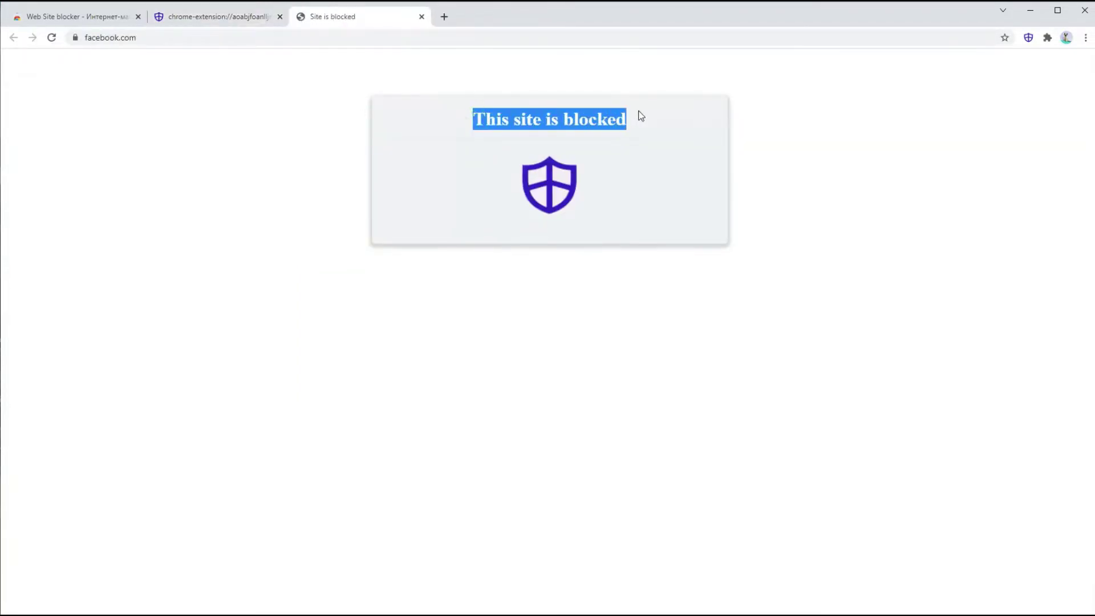
left_click(628, 115)
left_click(154, 38)
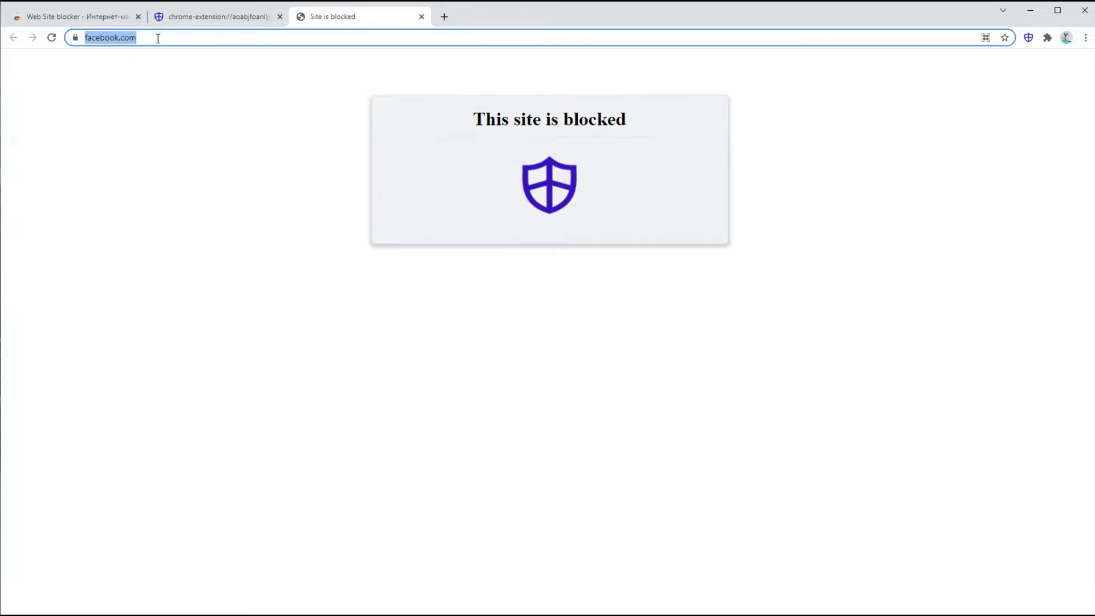
type("youtube.")
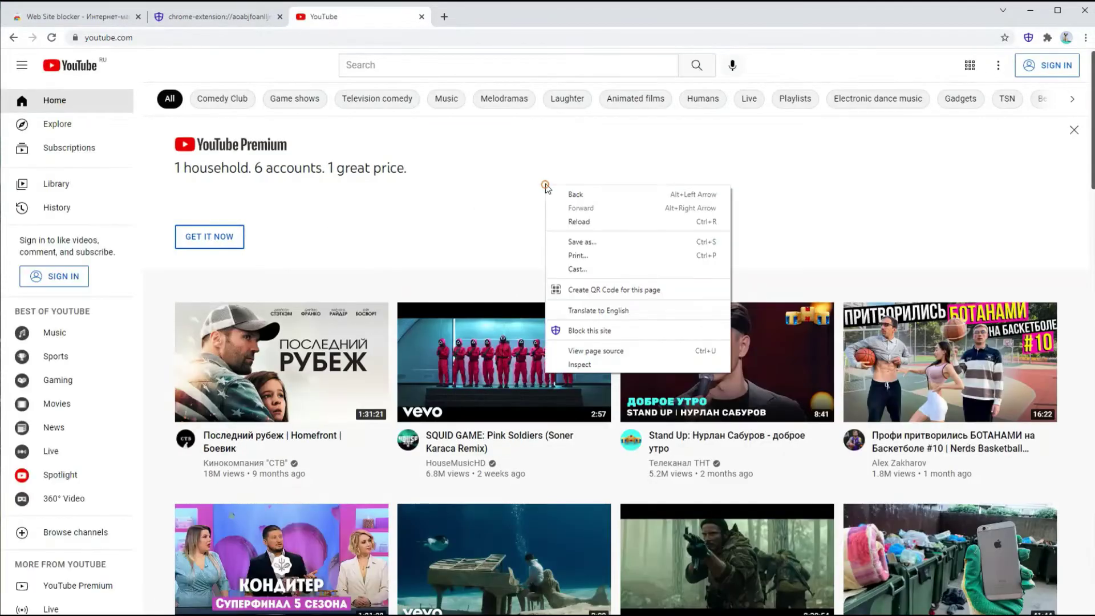
left_click(603, 331)
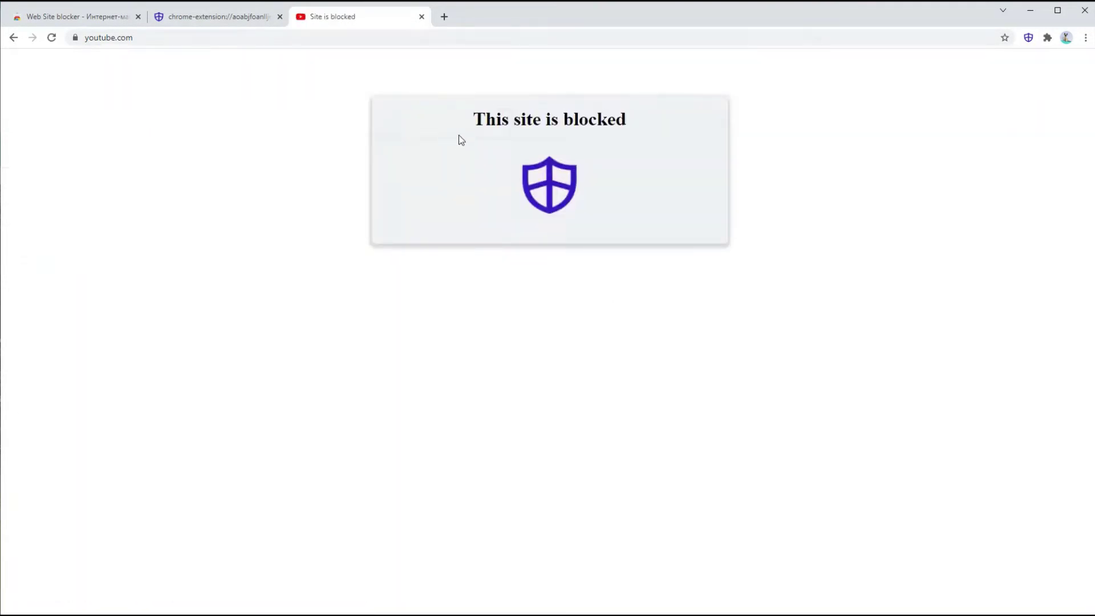
left_click_drag(467, 120, 659, 129)
Reload the settings list so youtube.com appears, then reload the blocked YouTube page.
left_click(218, 17)
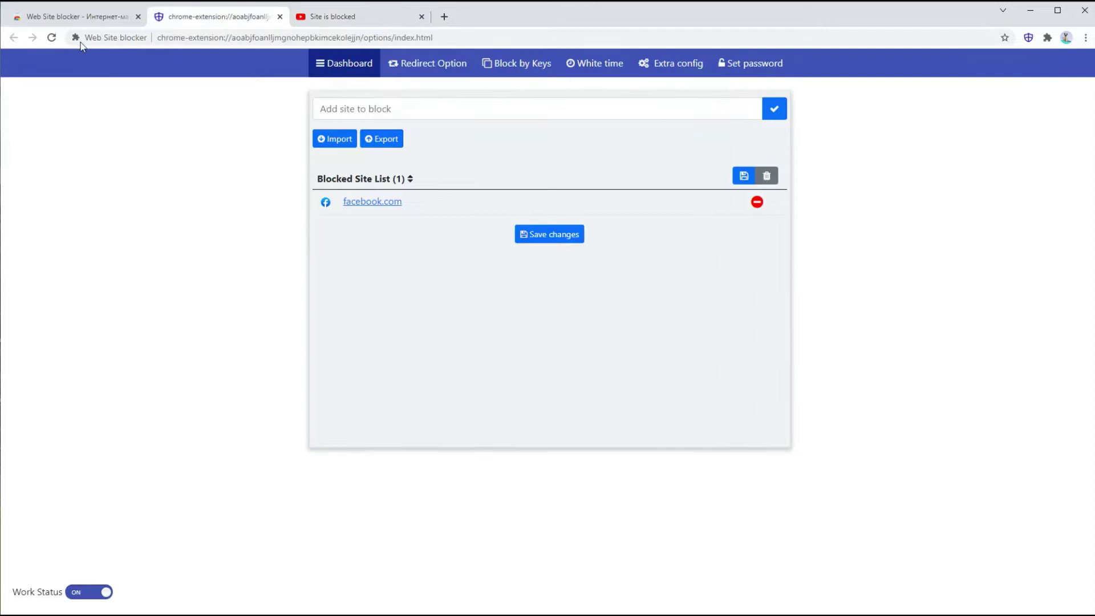
left_click(52, 38)
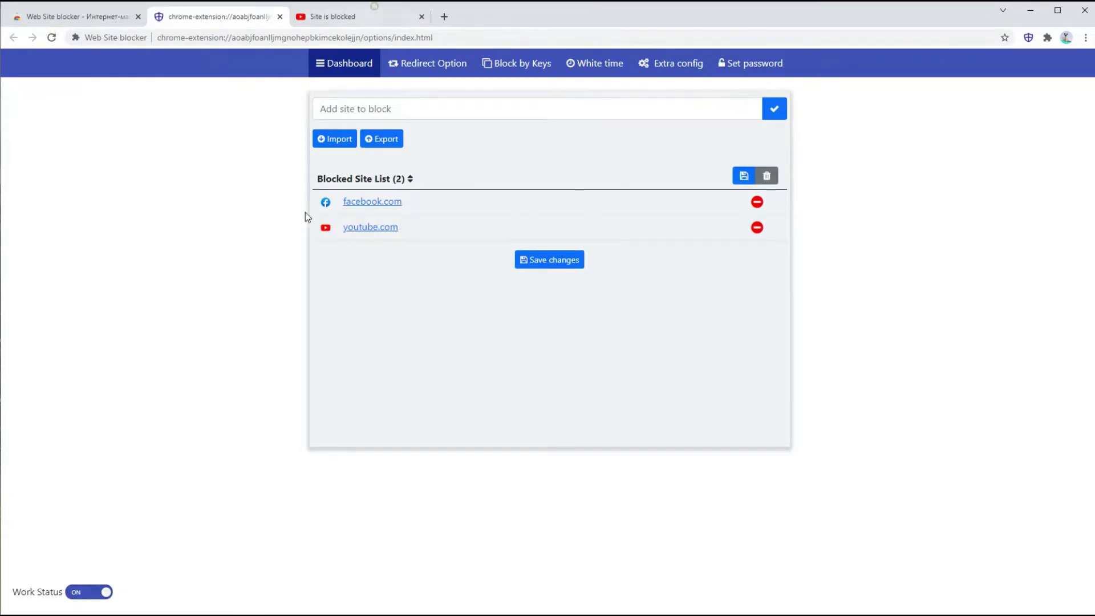
left_click(336, 22)
left_click(231, 152)
left_click(52, 38)
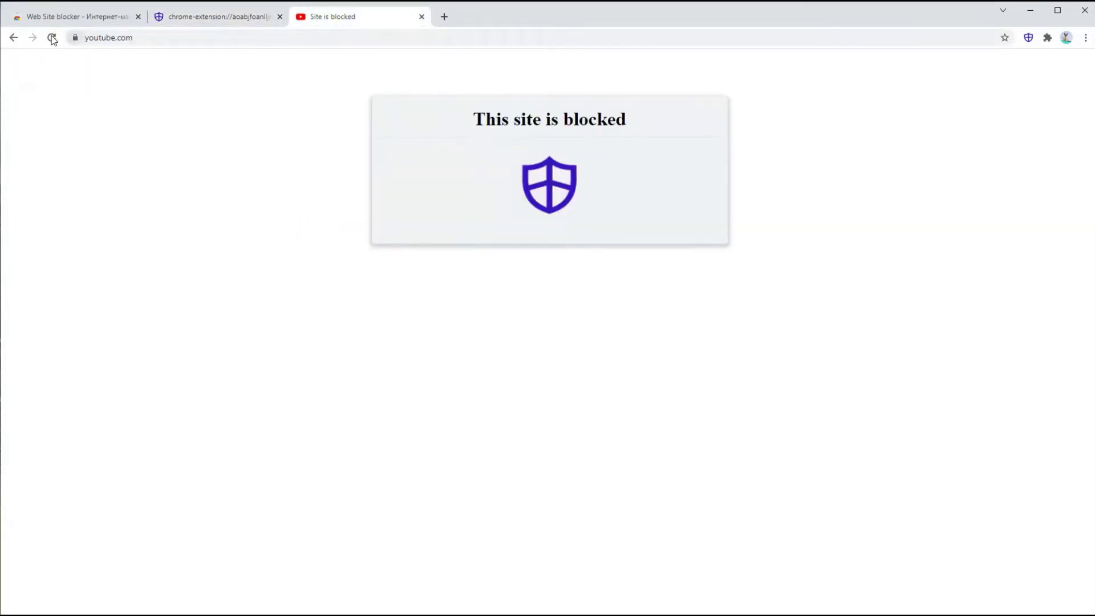
Unblock youtube.com from its blocked page and reopen the blocker settings showing only facebook.com.
right_click(250, 205)
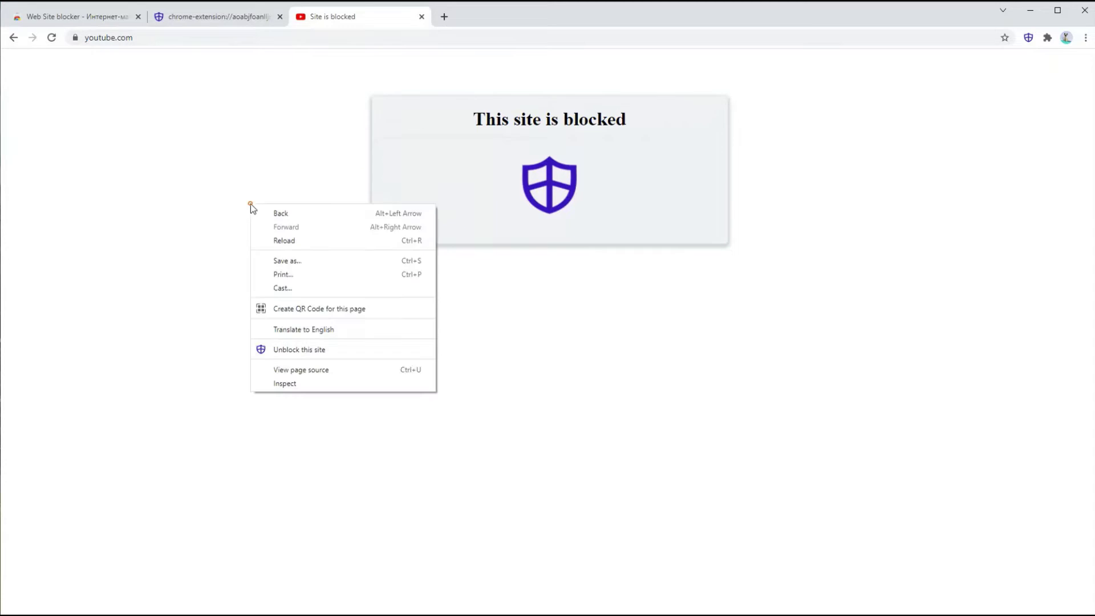
left_click(309, 352)
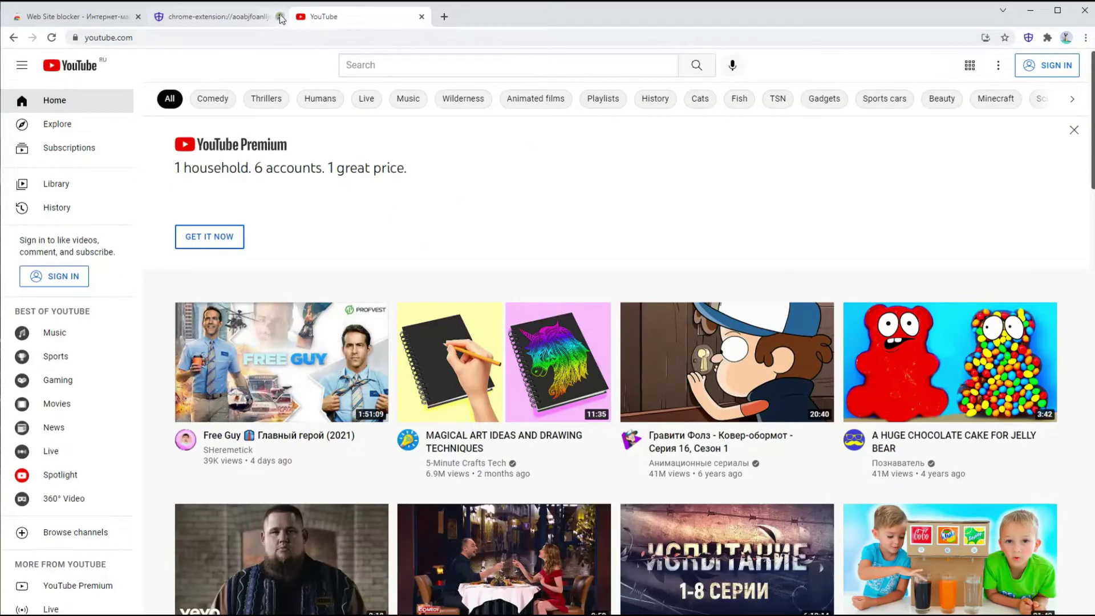
left_click(279, 16)
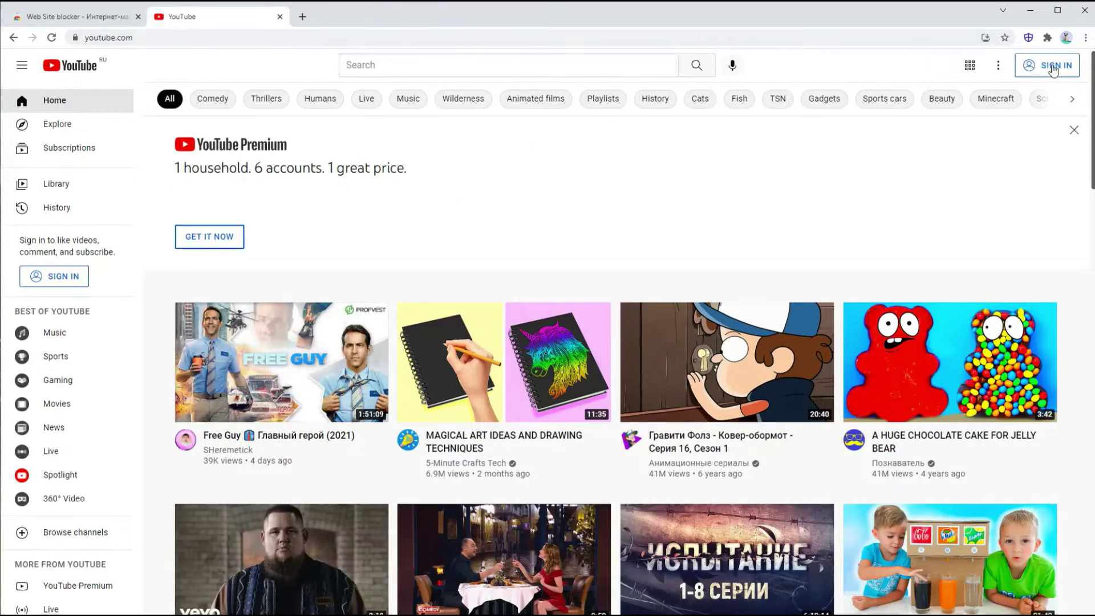
left_click(1028, 38)
Import instagram.com, linkedin.com and mail.ru into the blocked list via the Load list dialog.
left_click(277, 16)
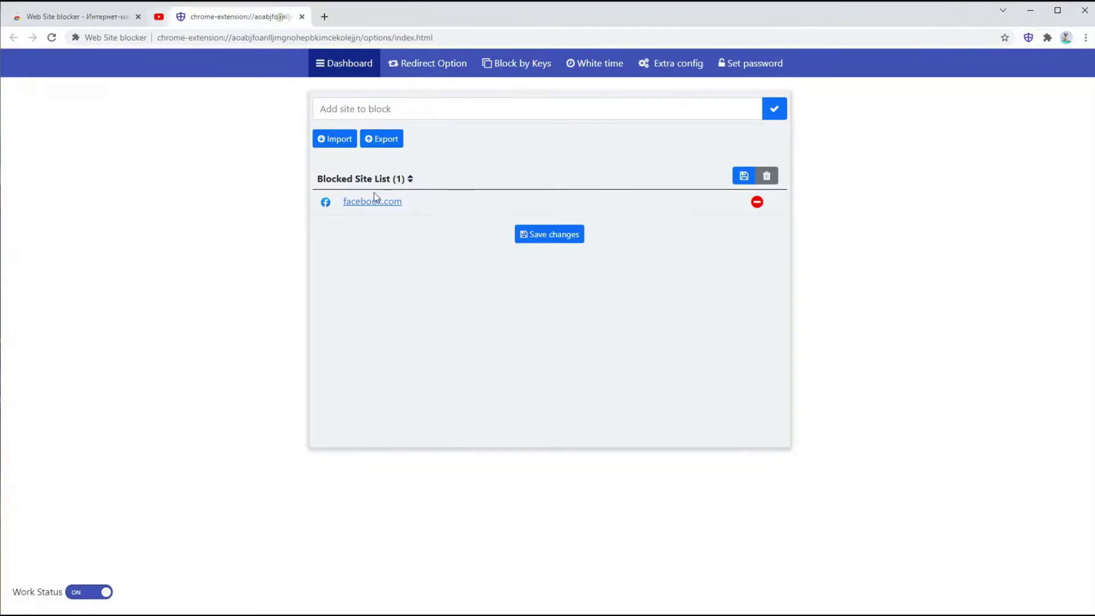
left_click(340, 141)
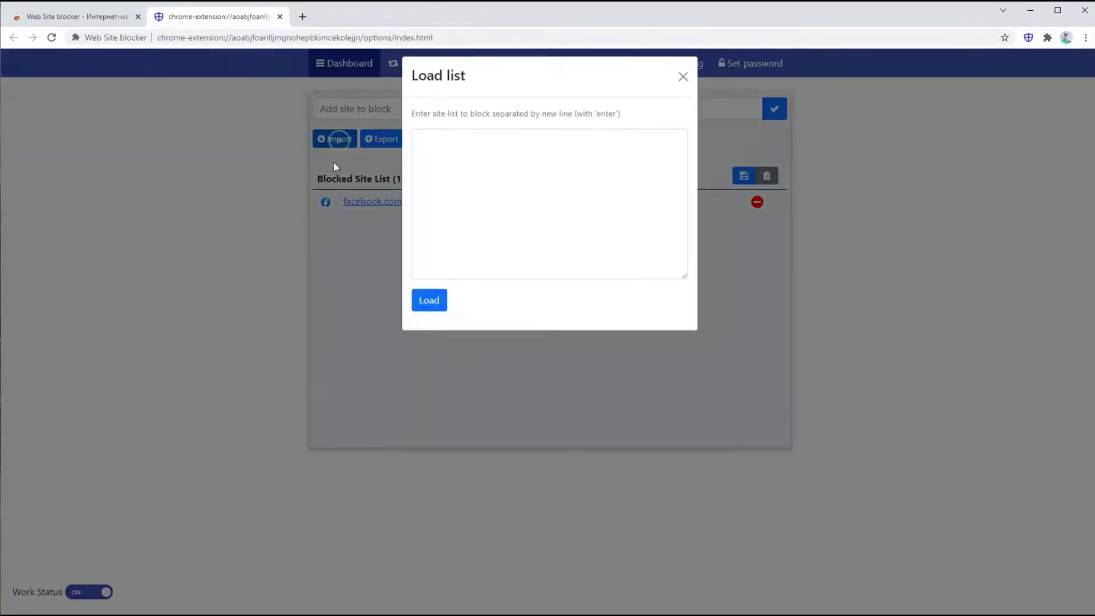
left_click(476, 193)
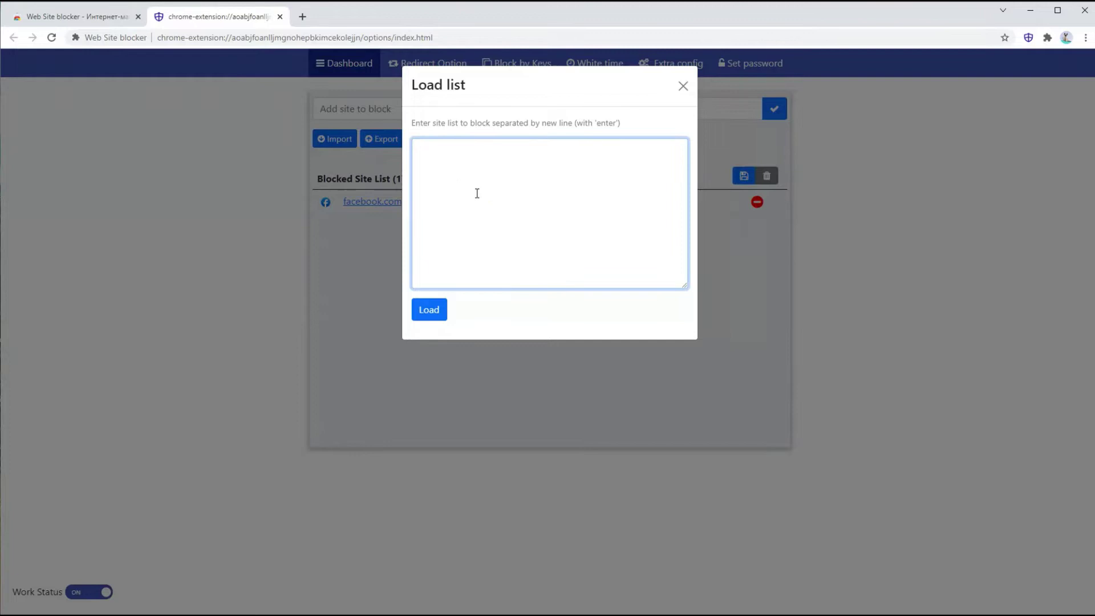
right_click(435, 150)
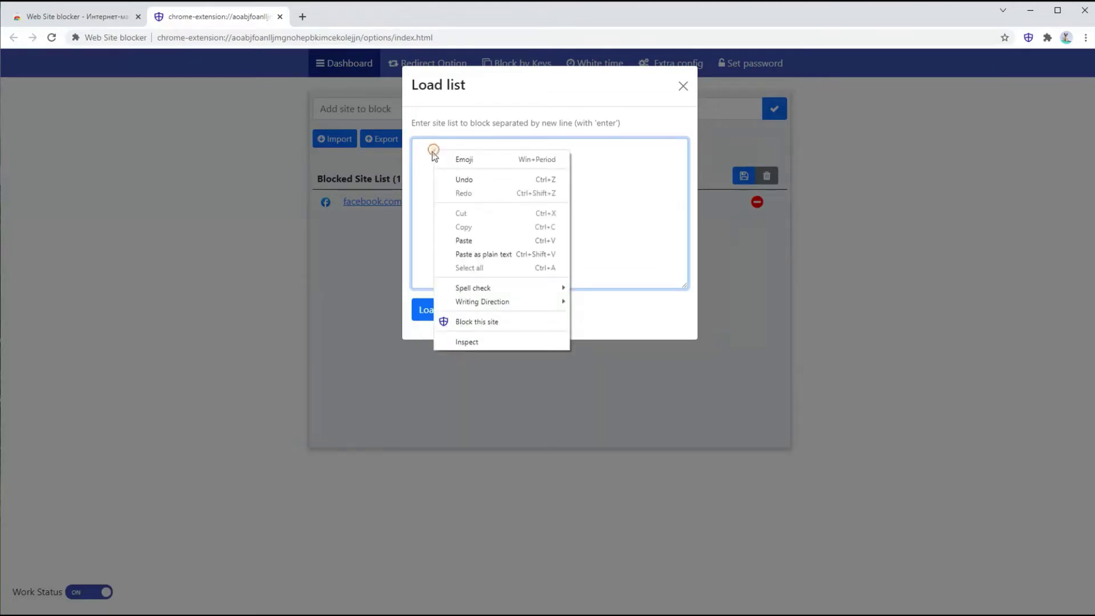
left_click(466, 238)
left_click(420, 308)
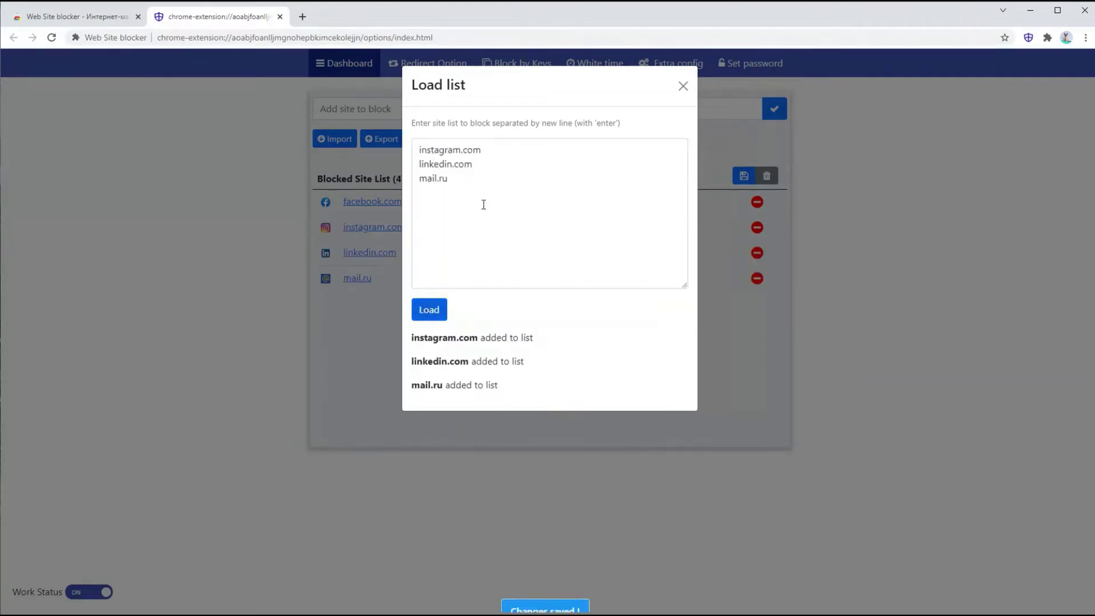
left_click(682, 87)
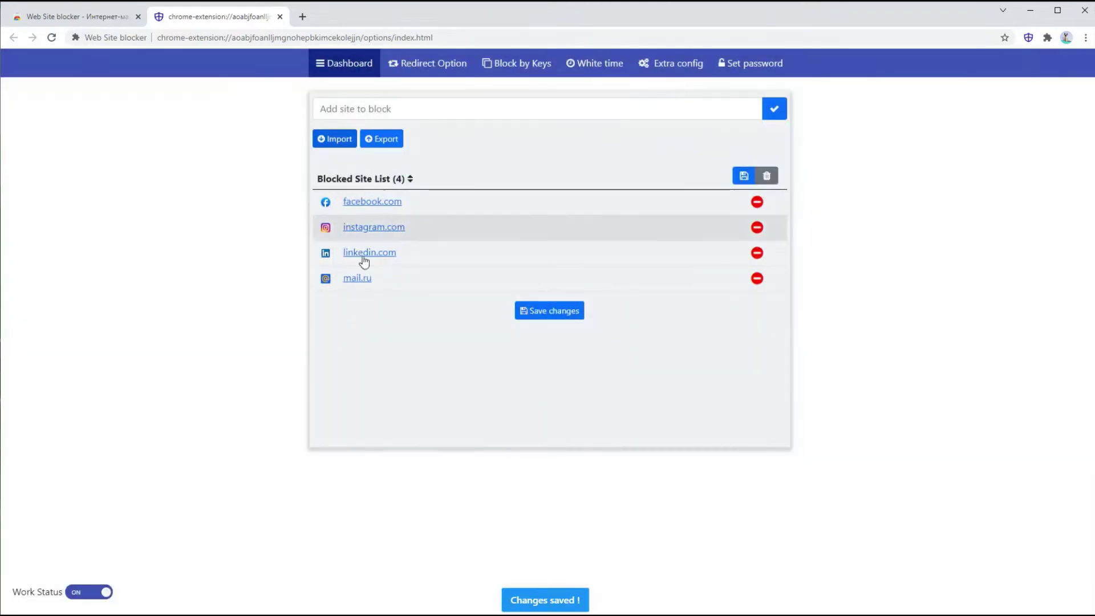
Check that instagram.com now shows the 'This site is blocked' page.
left_click(397, 230)
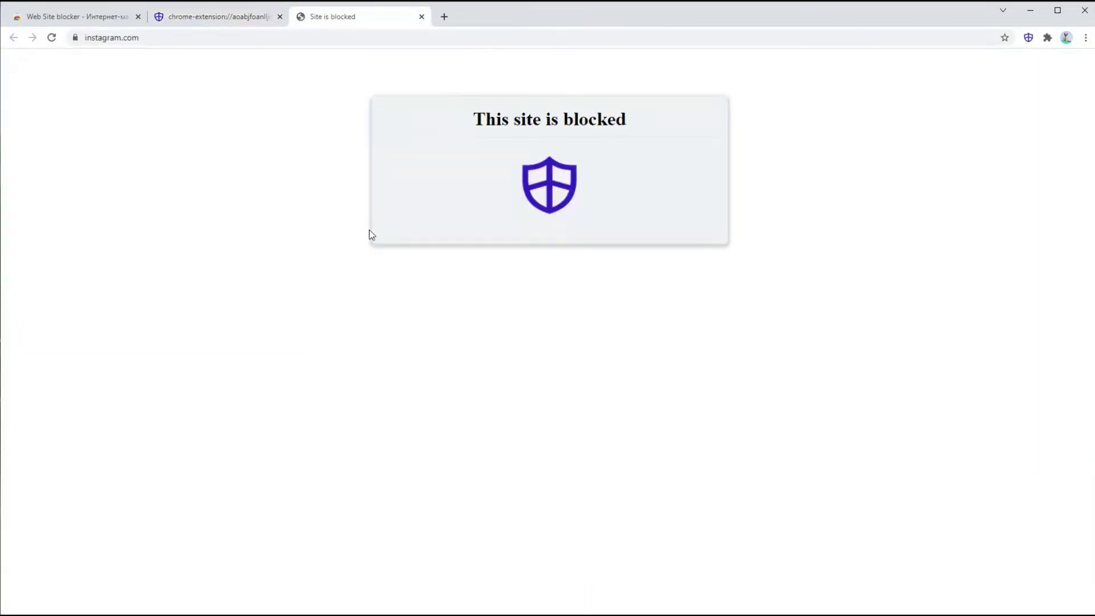
left_click_drag(468, 134, 632, 115)
left_click(636, 117)
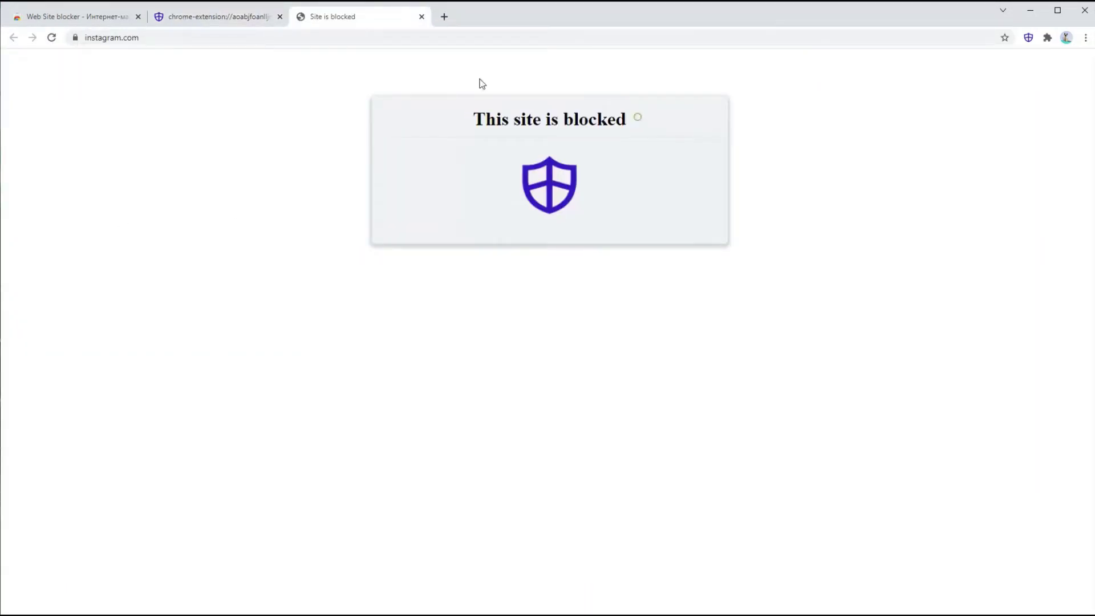
left_click(422, 18)
Export the four-site blocked list and copy it to the clipboard.
left_click(400, 148)
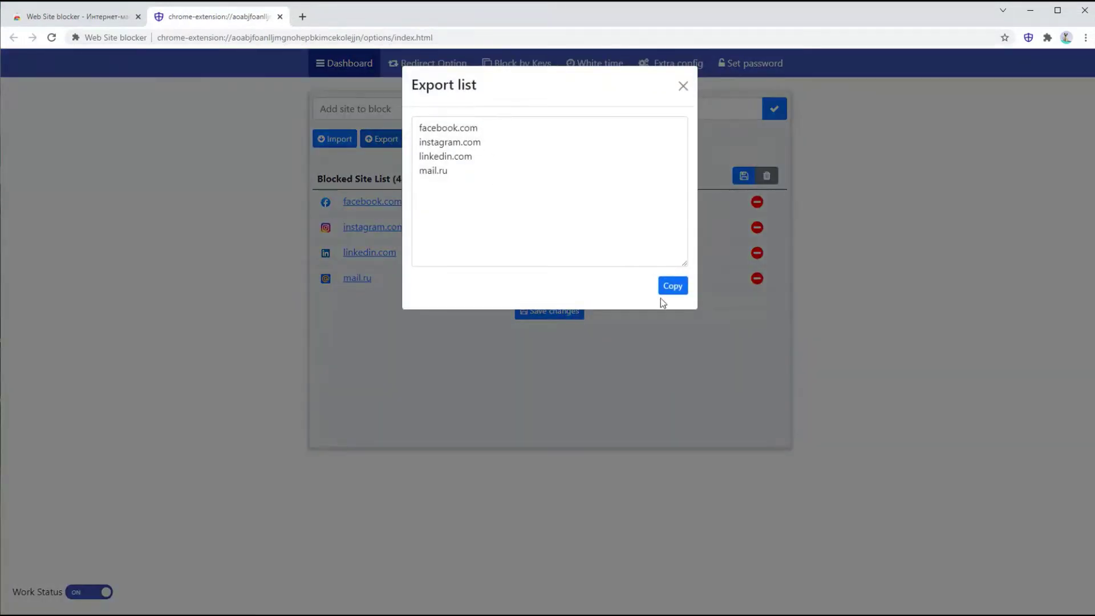
left_click(670, 290)
left_click(849, 267)
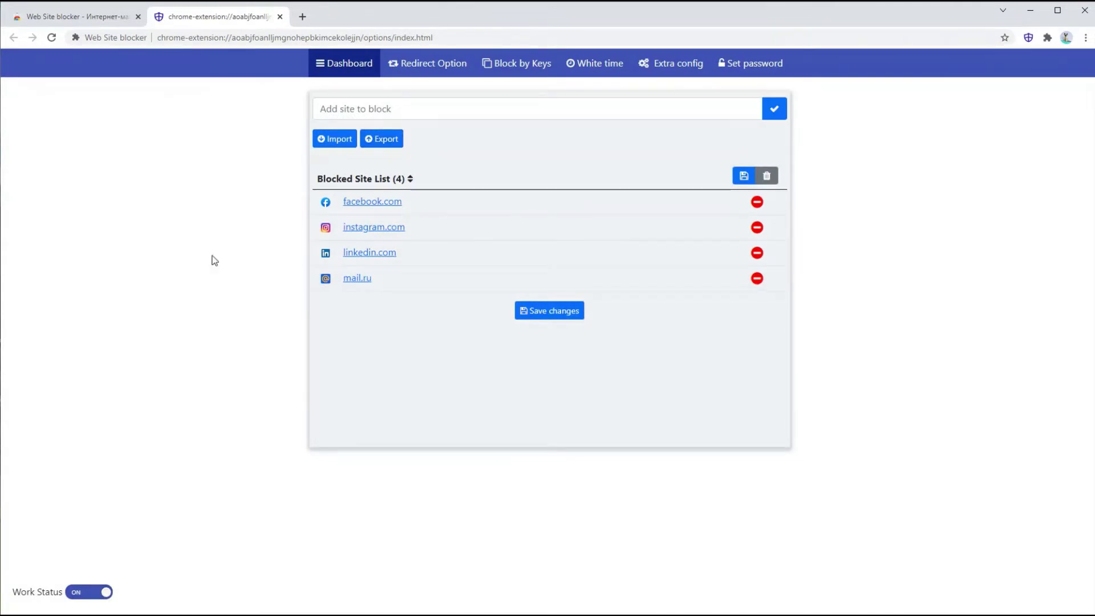
left_click(420, 69)
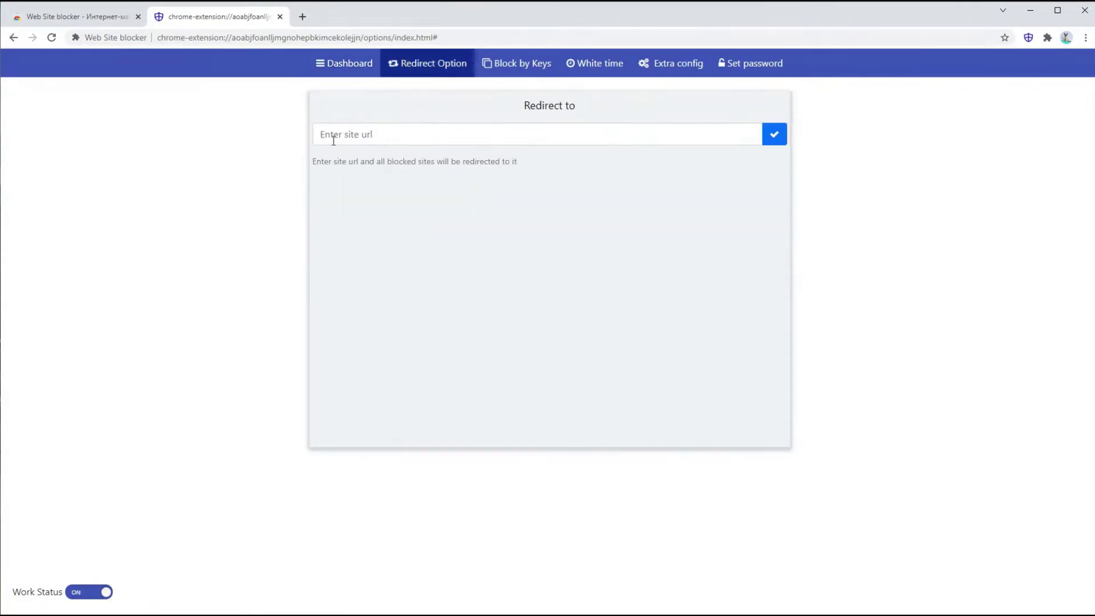
left_click_drag(317, 160, 542, 161)
left_click(543, 162)
left_click(391, 136)
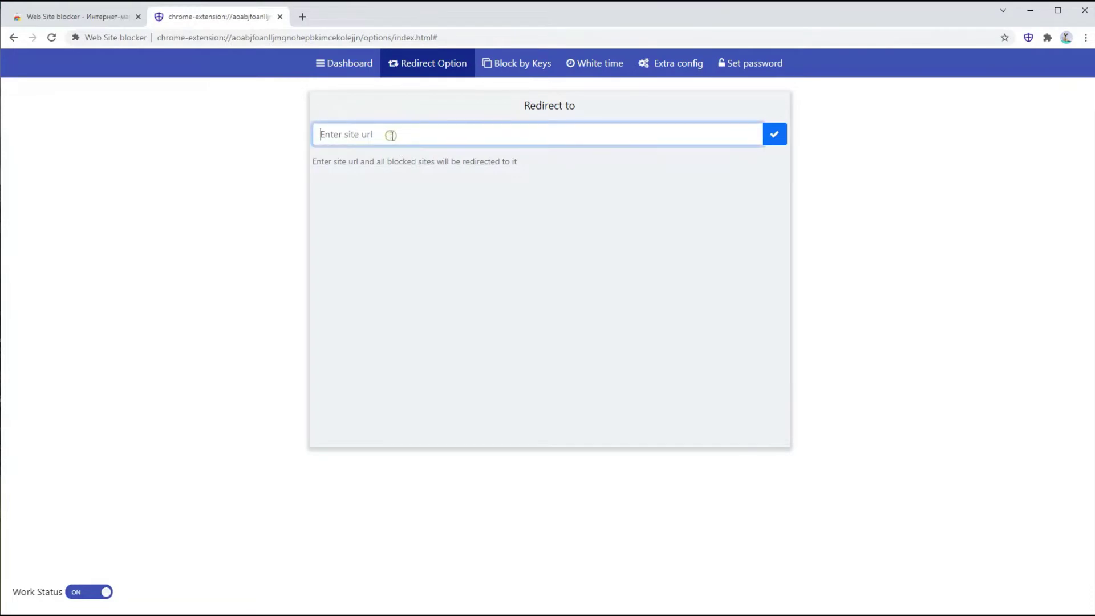
key("ctrl+v")
left_click(775, 135)
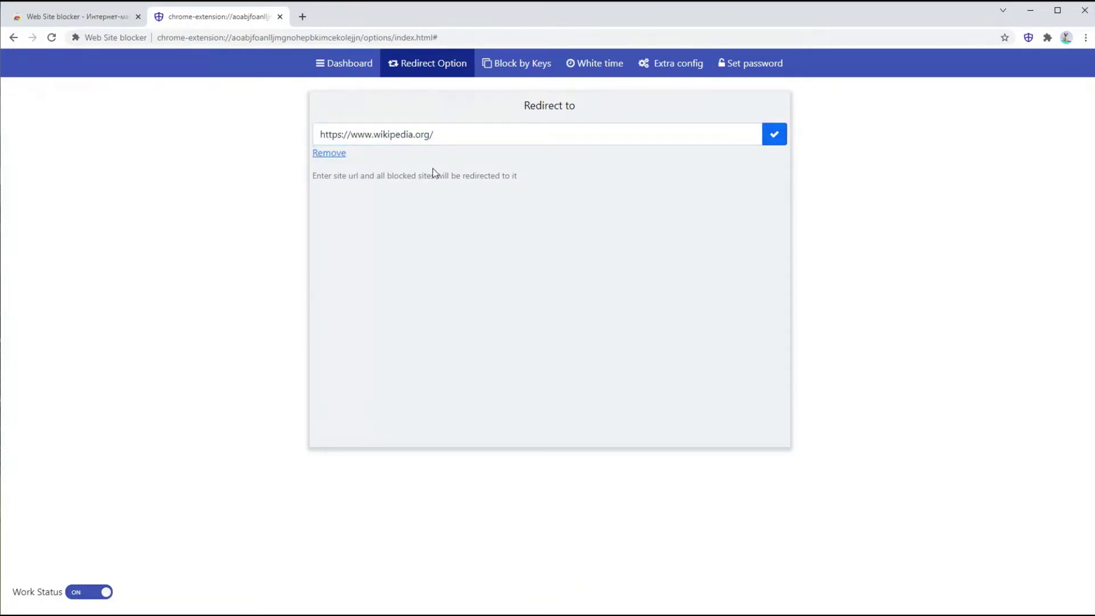
Confirm facebook.com and instagram.com now redirect to Wikipedia.
left_click(301, 17)
type("f")
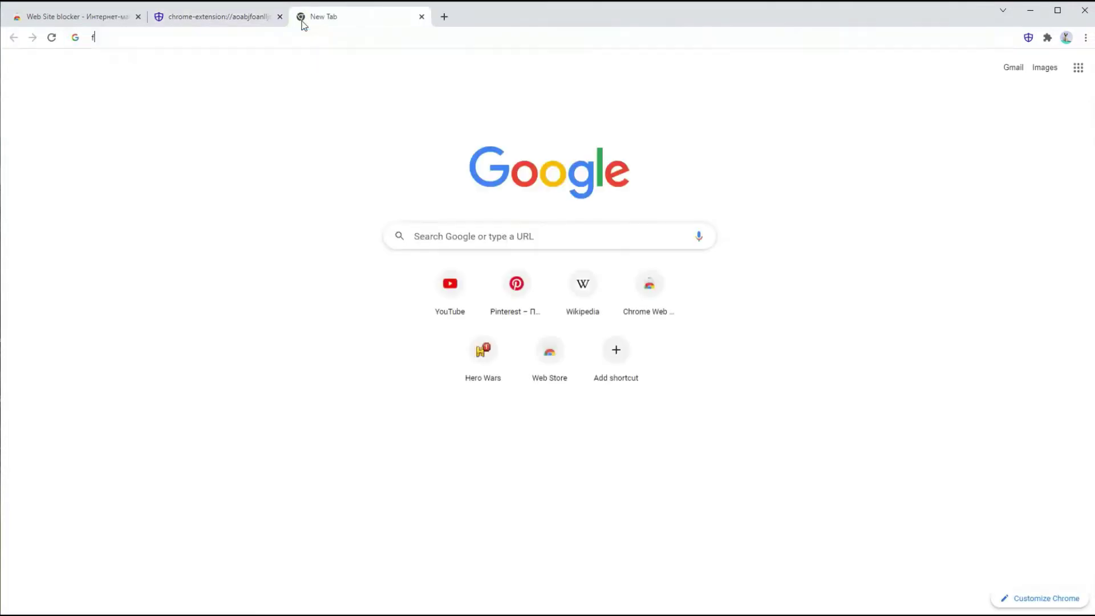
type("acebook.c")
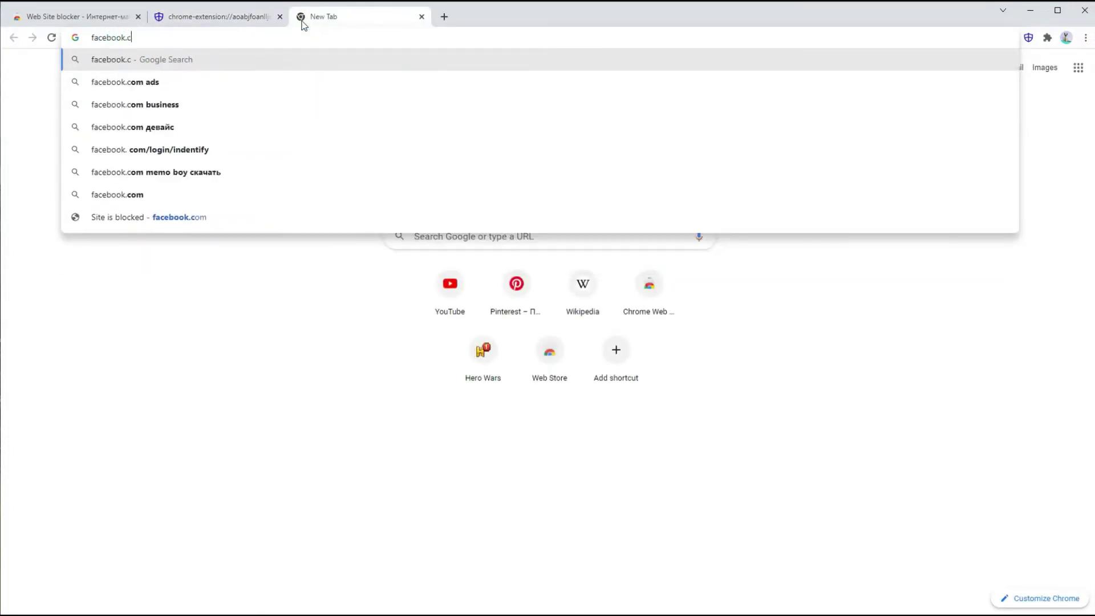
type("om")
key("Return")
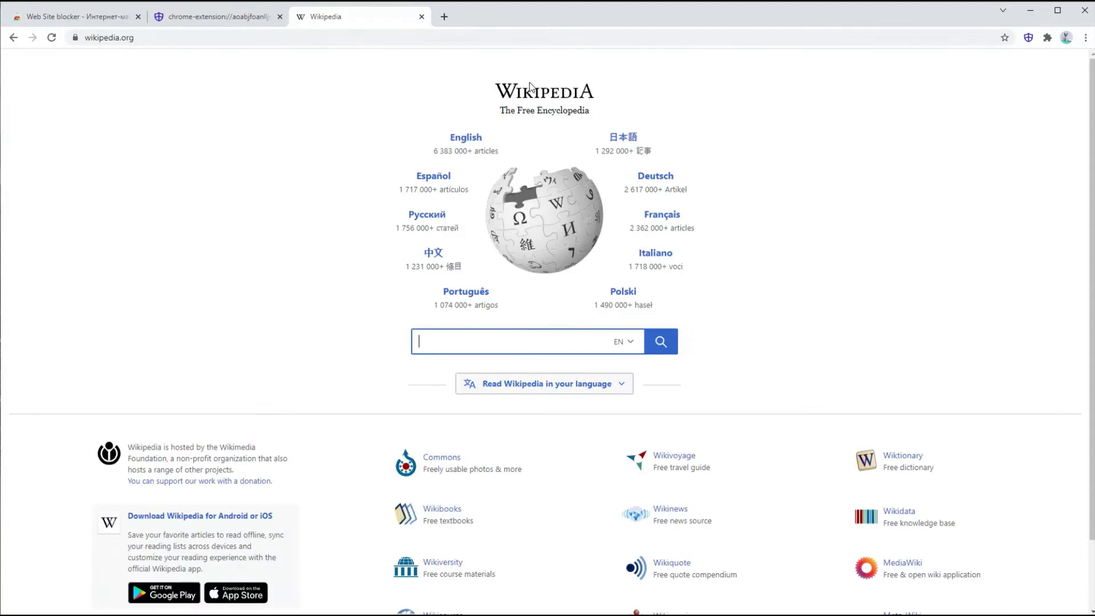
left_click(420, 16)
left_click(363, 69)
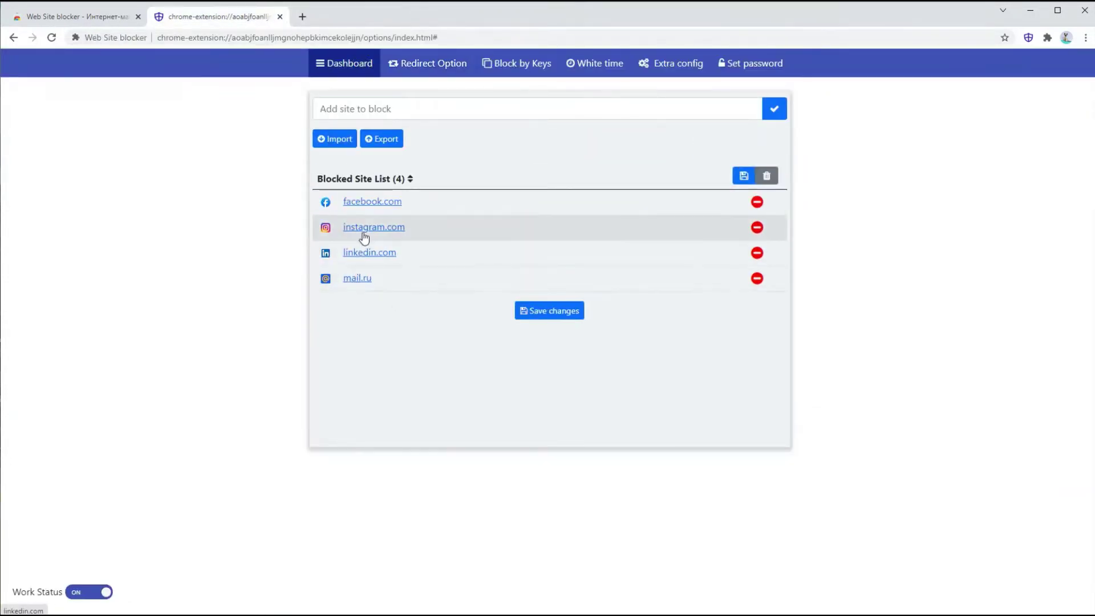
left_click(364, 229)
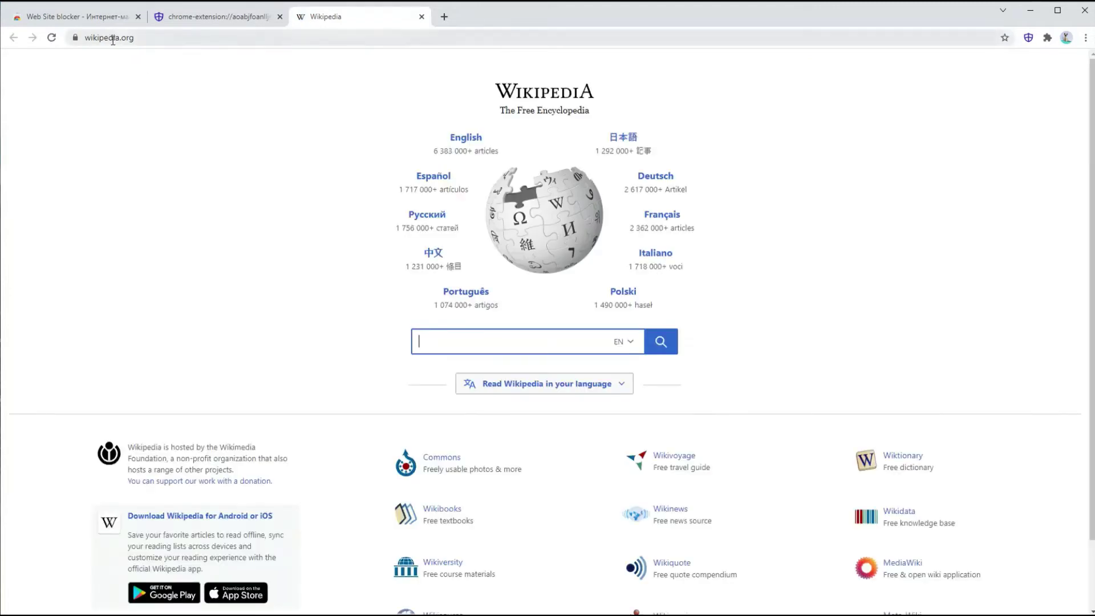
left_click_drag(114, 39, 227, 43)
left_click(421, 17)
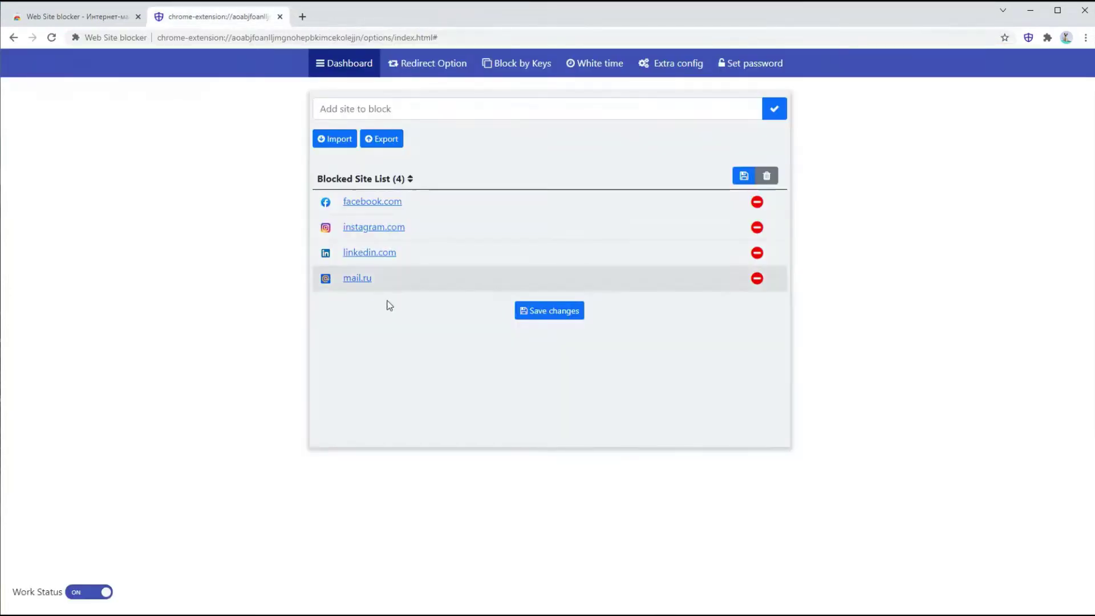
Add tank, game and poker as blocked keywords under Block by Keys.
left_click(444, 65)
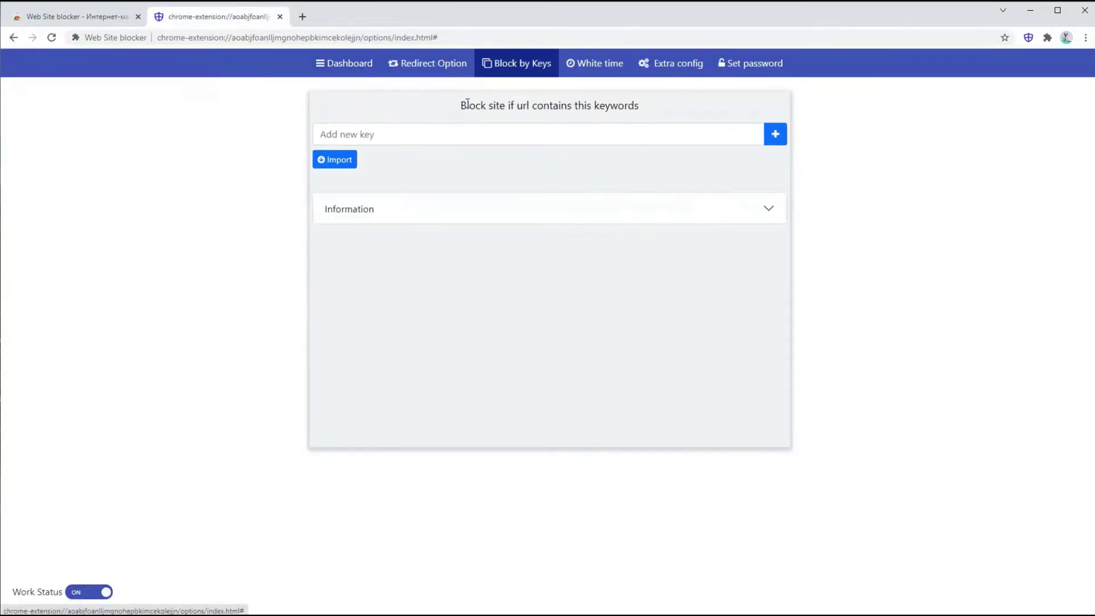
left_click_drag(467, 104, 646, 105)
left_click(643, 103)
left_click(360, 136)
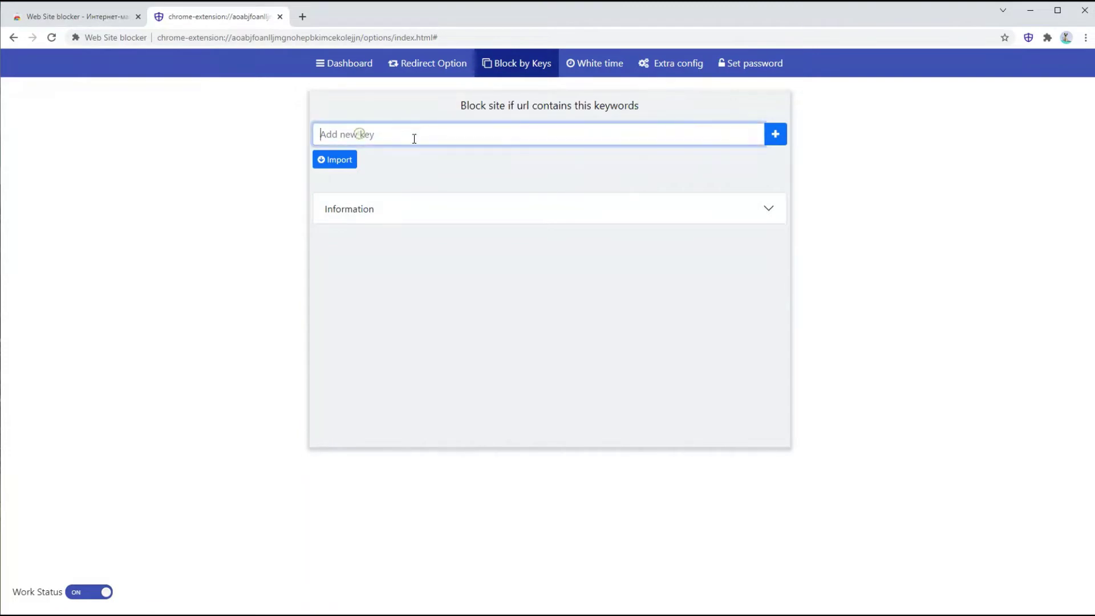
type("tank")
key("Return")
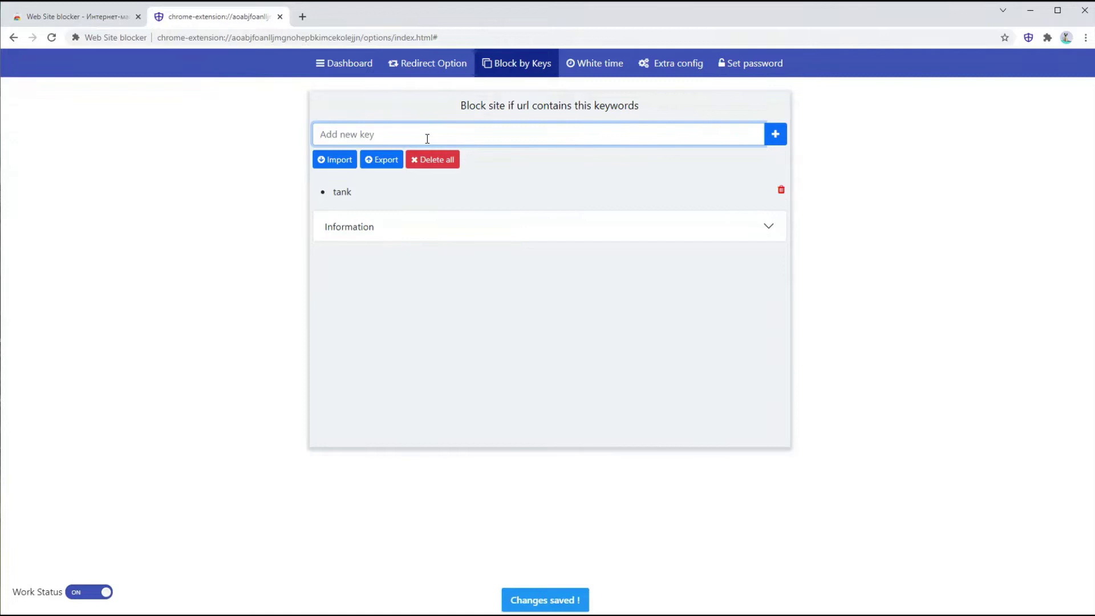
type("game")
key("Return")
type("po")
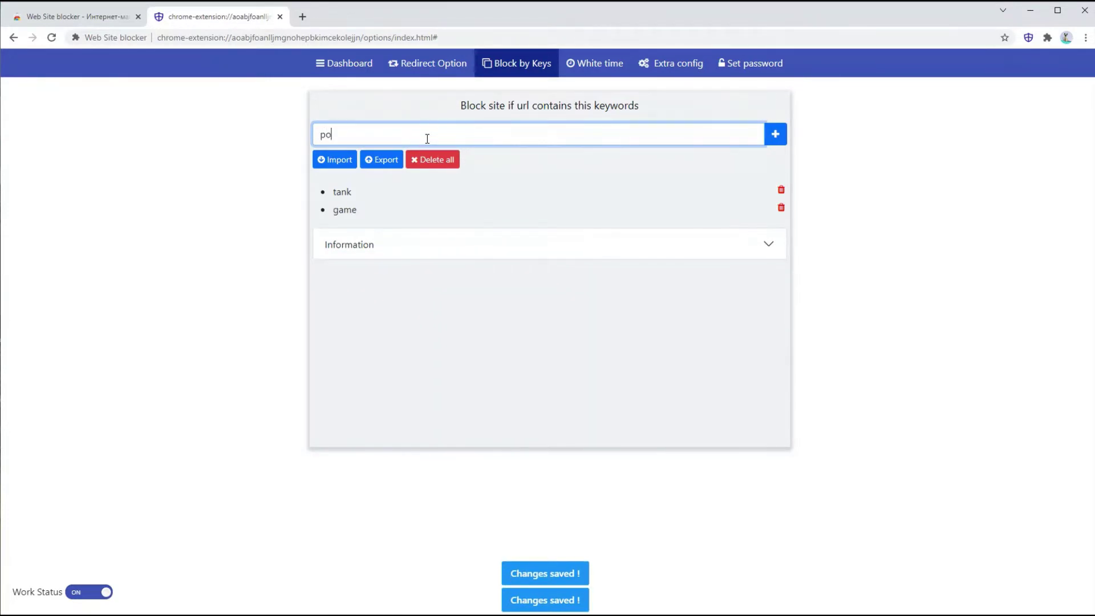
type("ke")
key("Return")
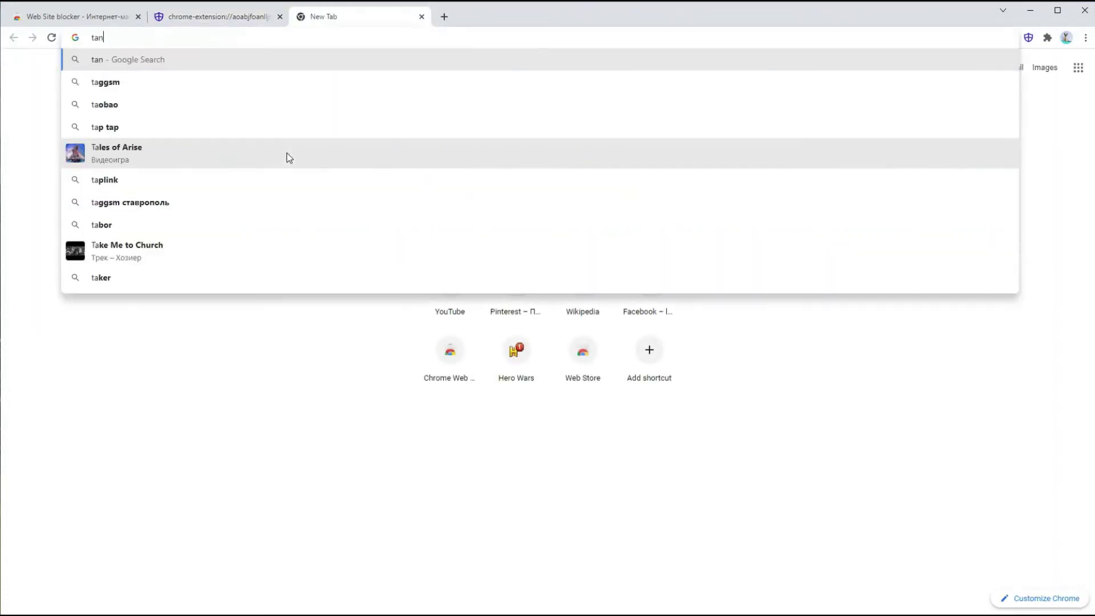
type("kionline")
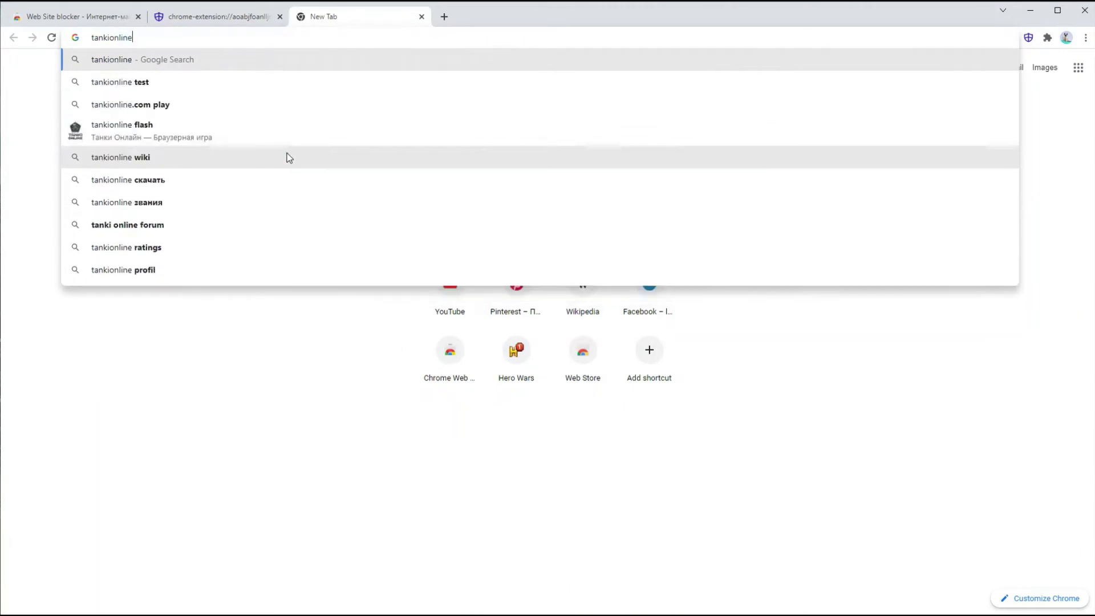
Search tankionline to confirm the keyword block redirects to Wikipedia.
key("Return")
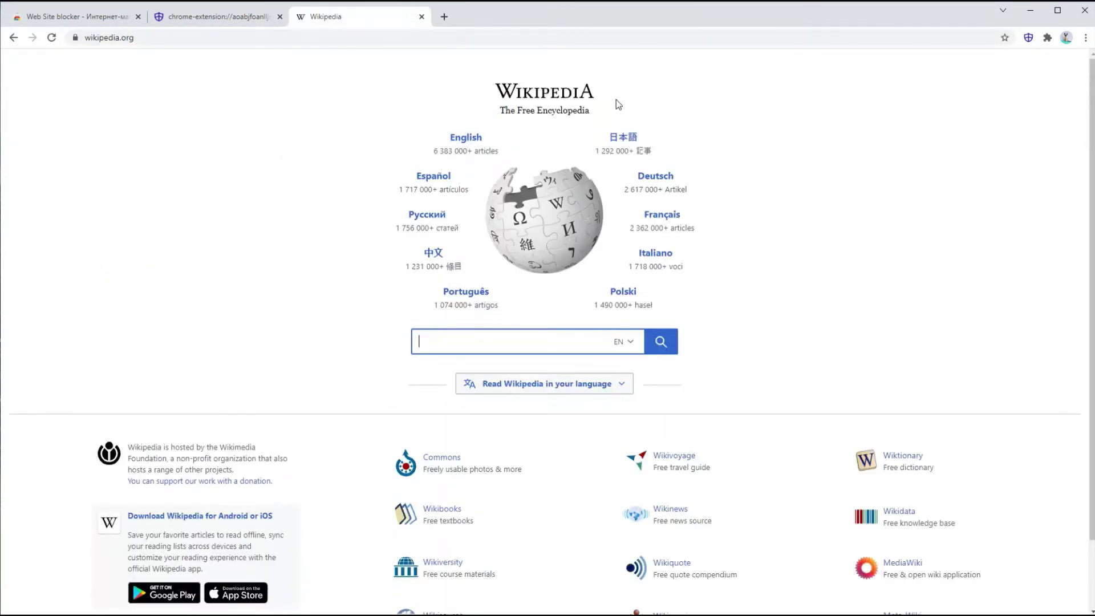
Remove the Wikipedia redirect address in the Redirect Option settings.
left_click(174, 11)
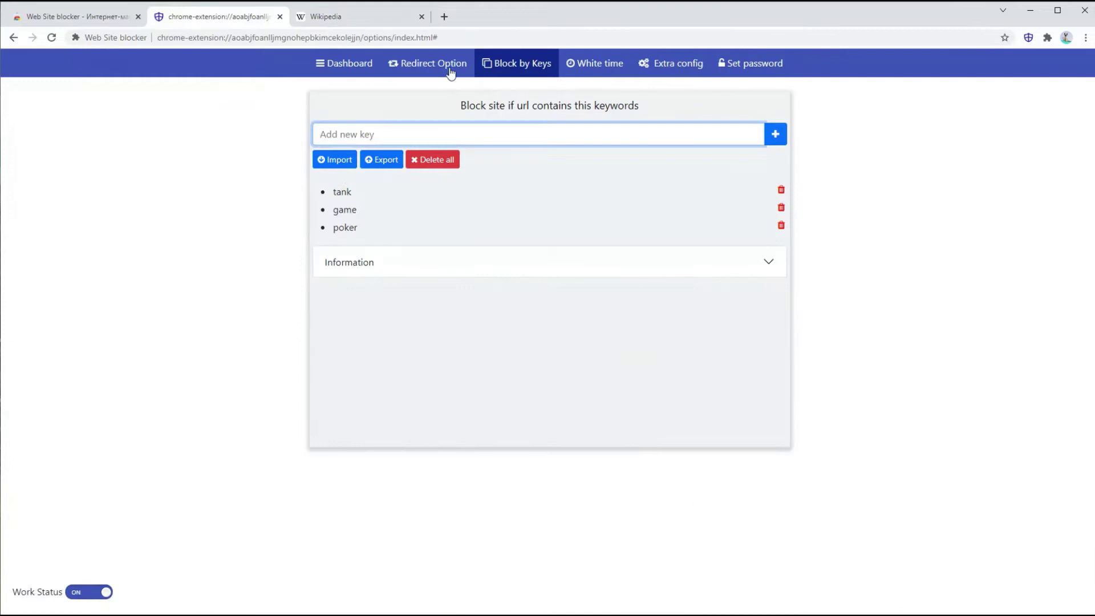
left_click(448, 70)
left_click(334, 154)
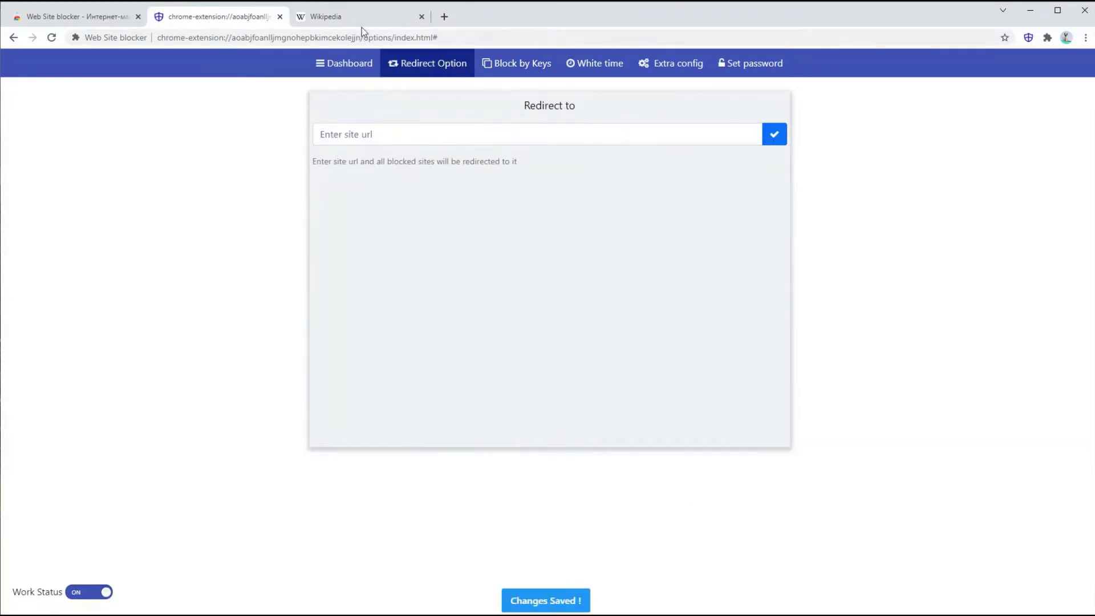
Search tankionline again and confirm it shows the page blocked by key config.
left_click(342, 24)
left_click(244, 36)
type("t")
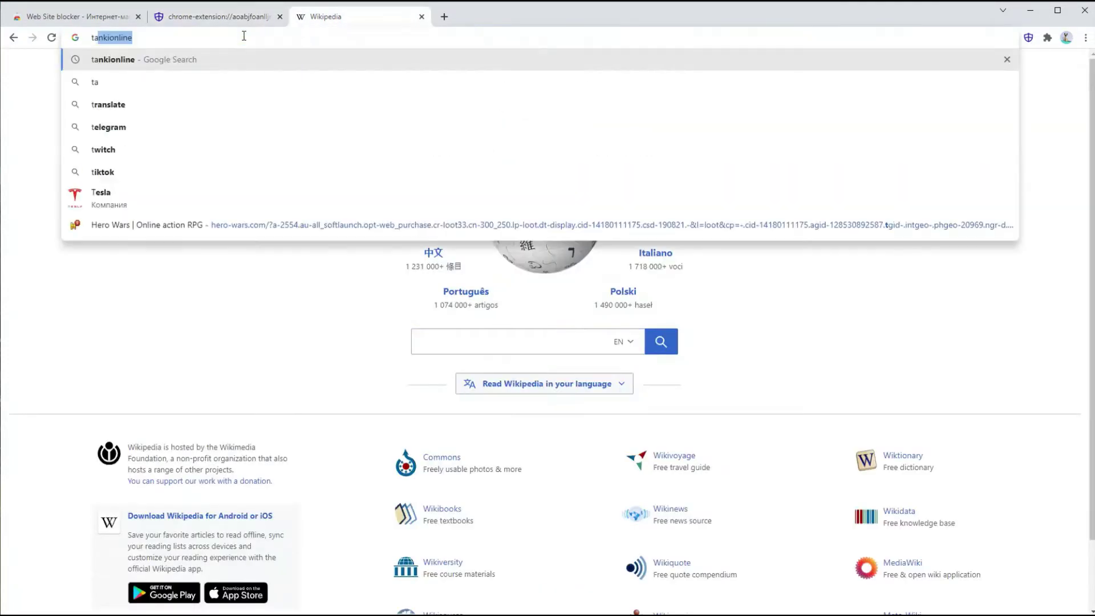
type("anki")
key("Down")
key("Return")
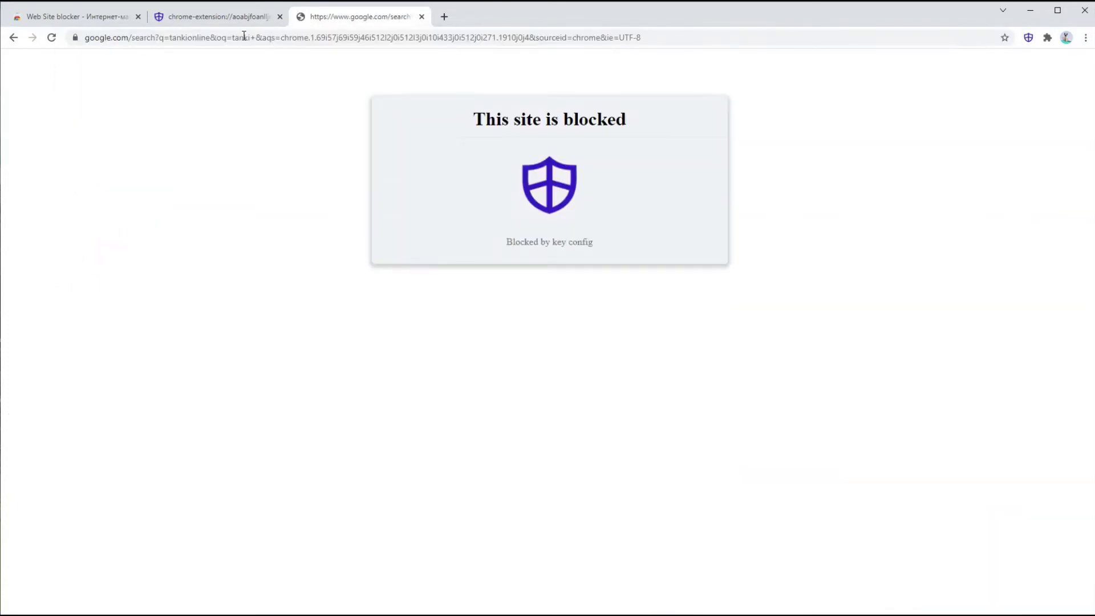
left_click_drag(485, 118, 645, 128)
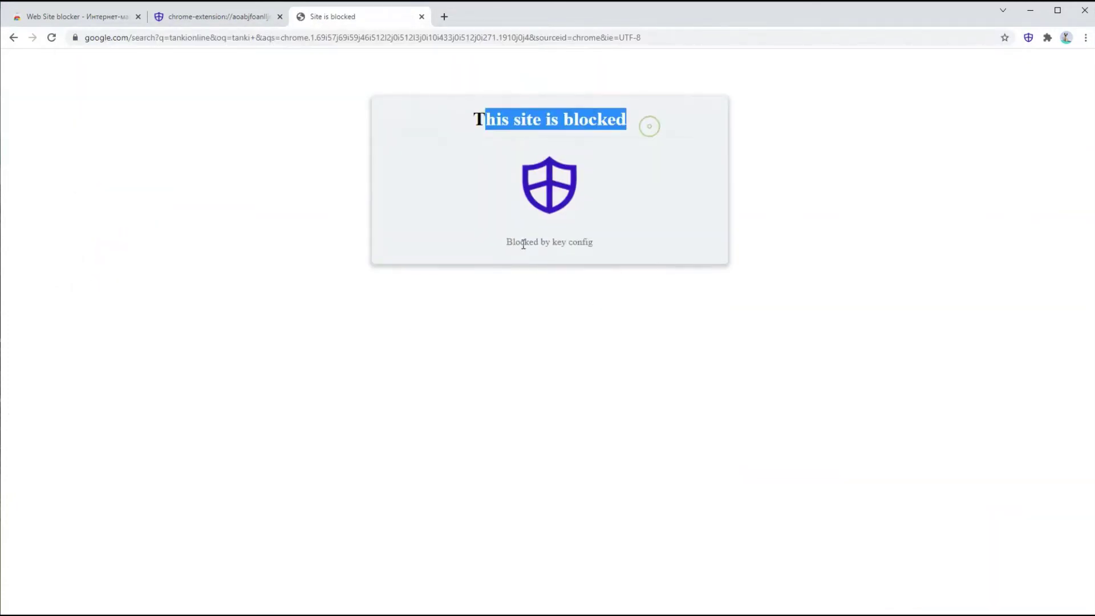
left_click_drag(507, 242, 602, 243)
left_click(603, 243)
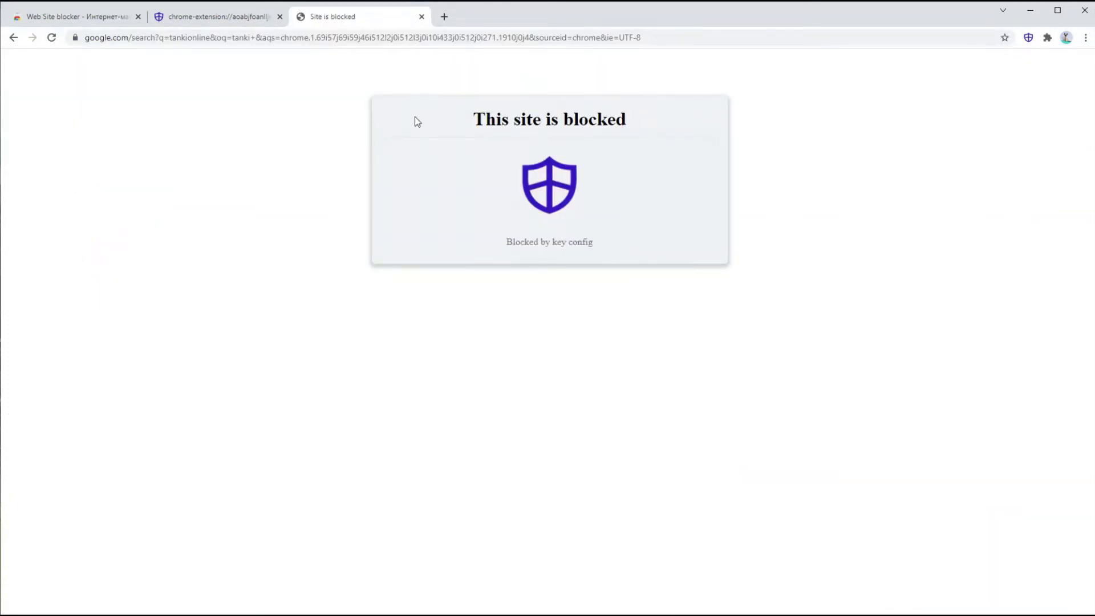
Turn the White time schedule ON and add a new time range.
left_click(424, 16)
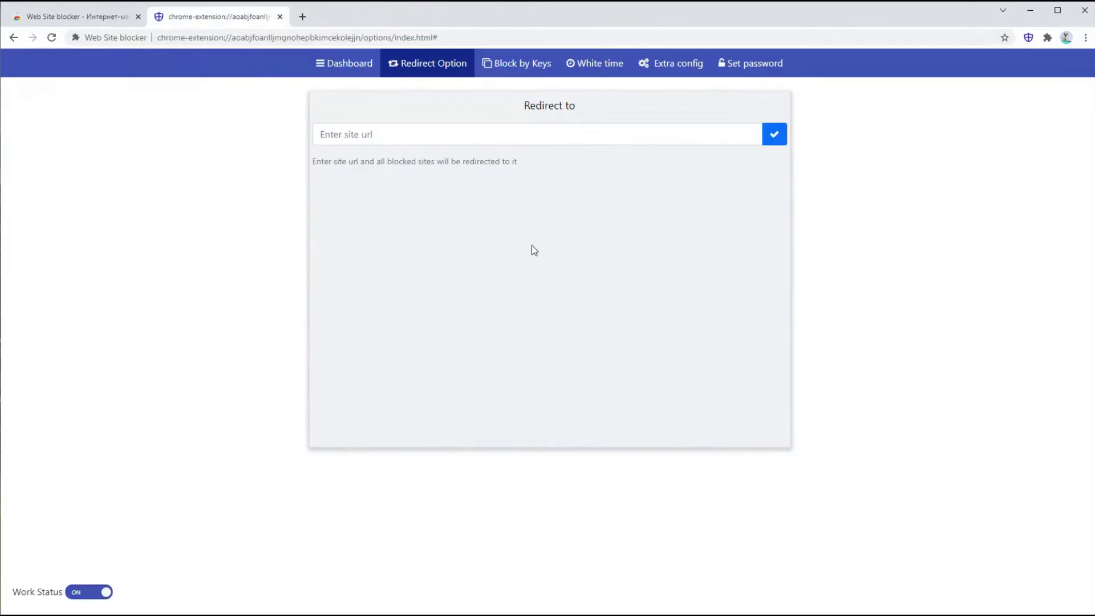
left_click(519, 72)
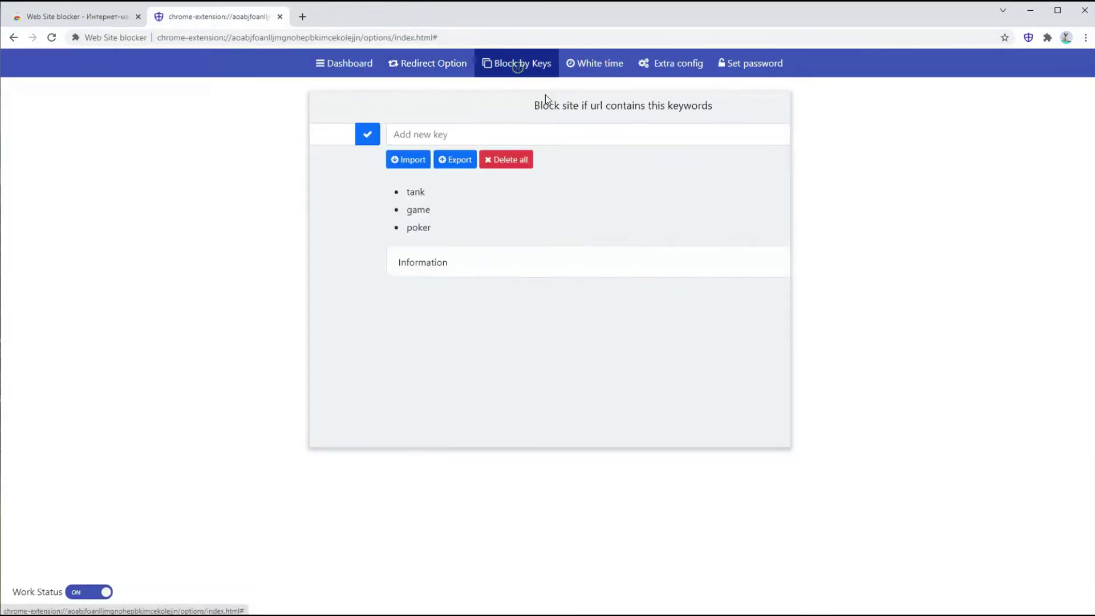
left_click(601, 69)
left_click(503, 135)
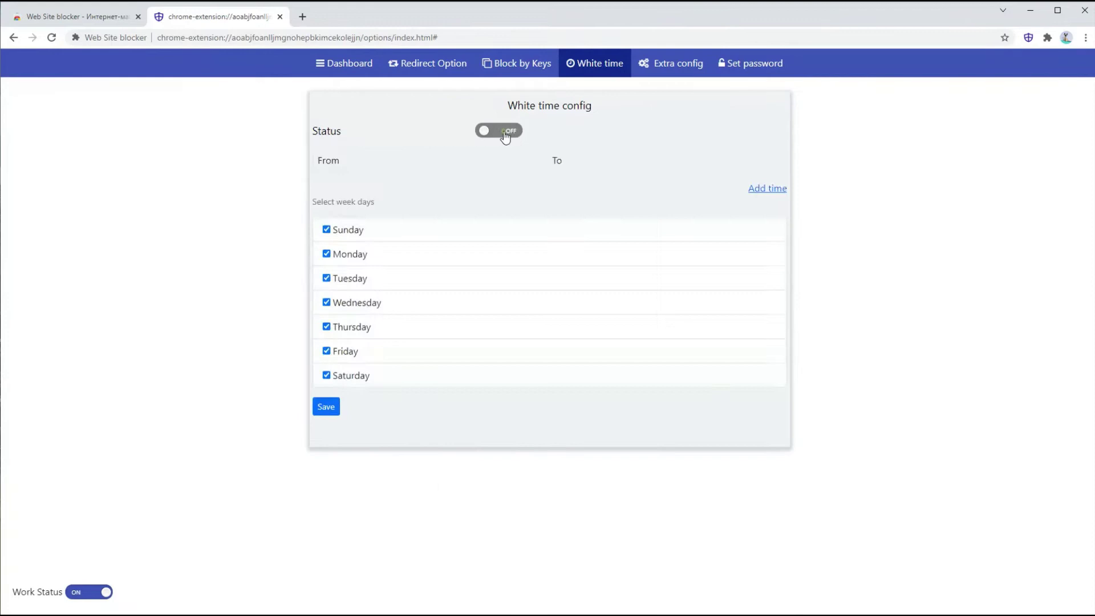
left_click(763, 188)
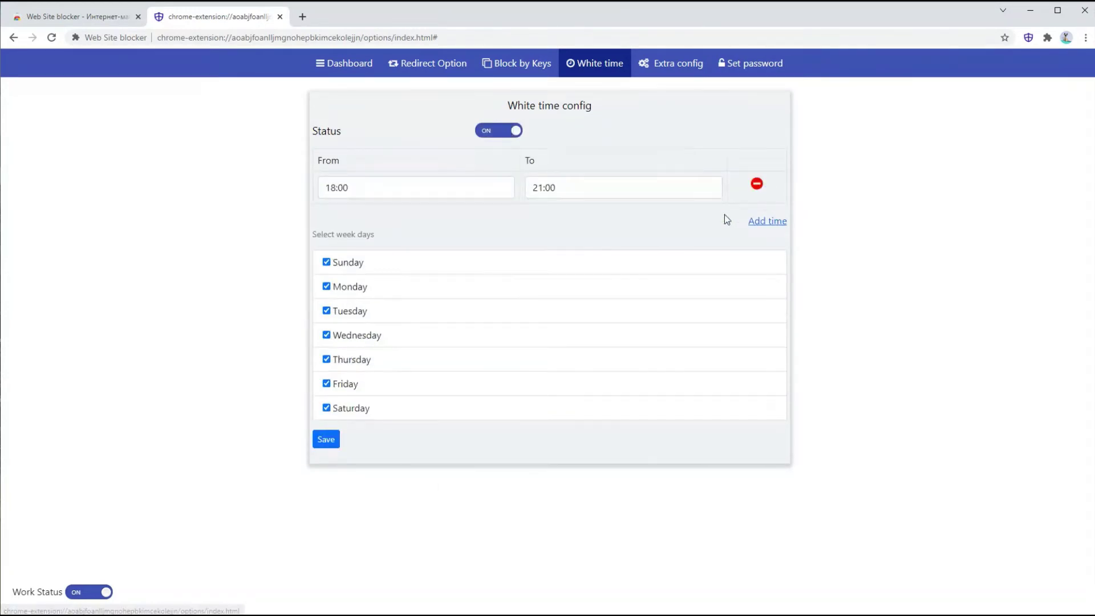
Set the allowed time to 20:30–21:40 every day, save it, and confirm facebook.com opens.
left_click(451, 183)
scroll(428, 394, "down", 2)
scroll(415, 431, "down", 3)
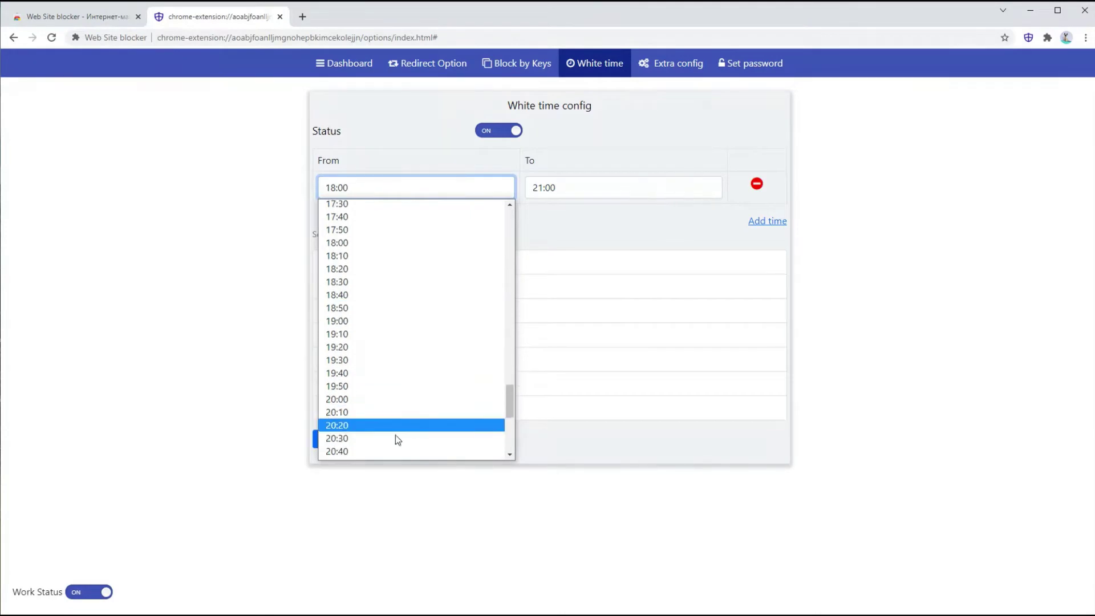
left_click(369, 435)
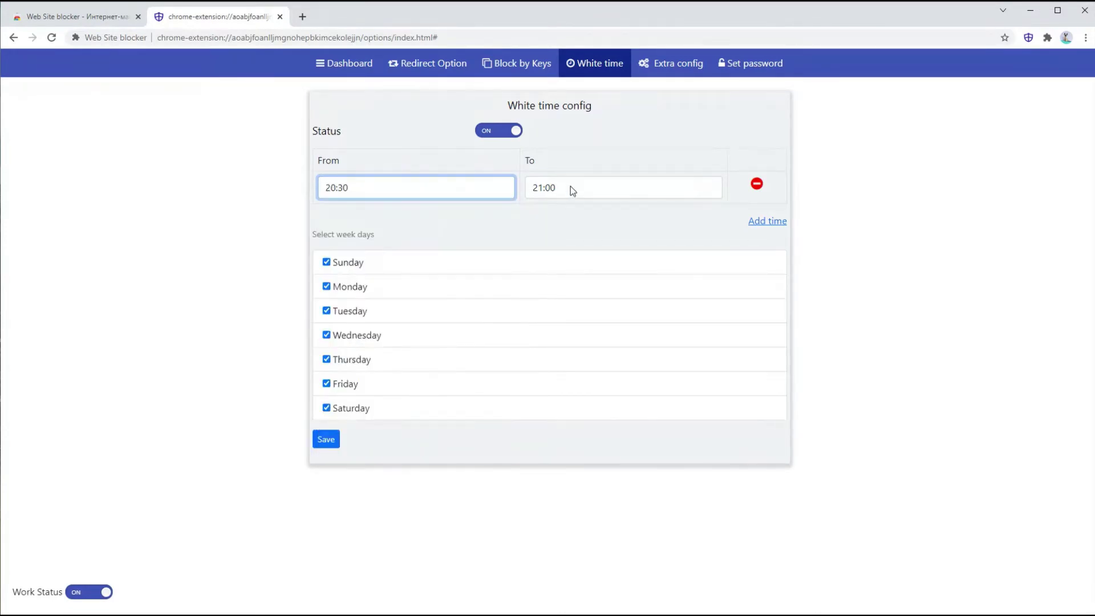
left_click(571, 187)
scroll(581, 416, "down", 2)
scroll(565, 445, "down", 1)
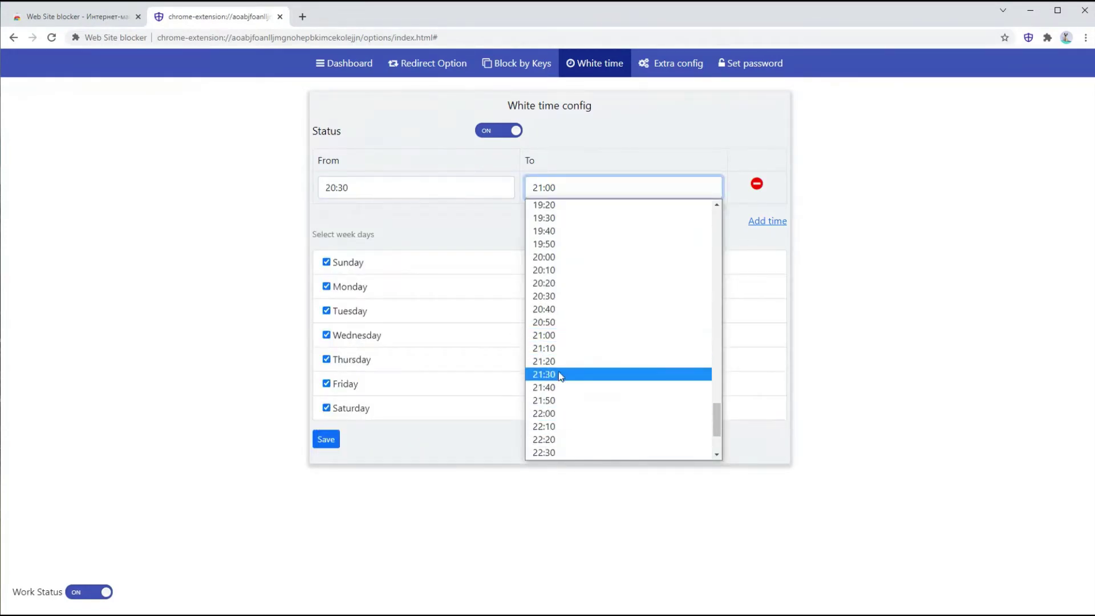
left_click(555, 384)
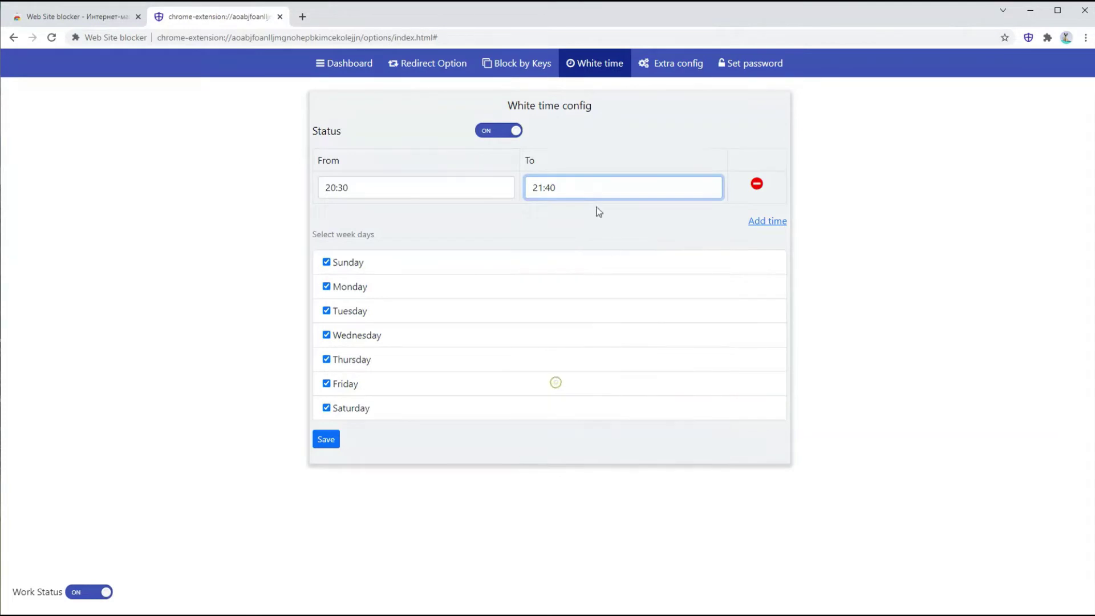
left_click(324, 443)
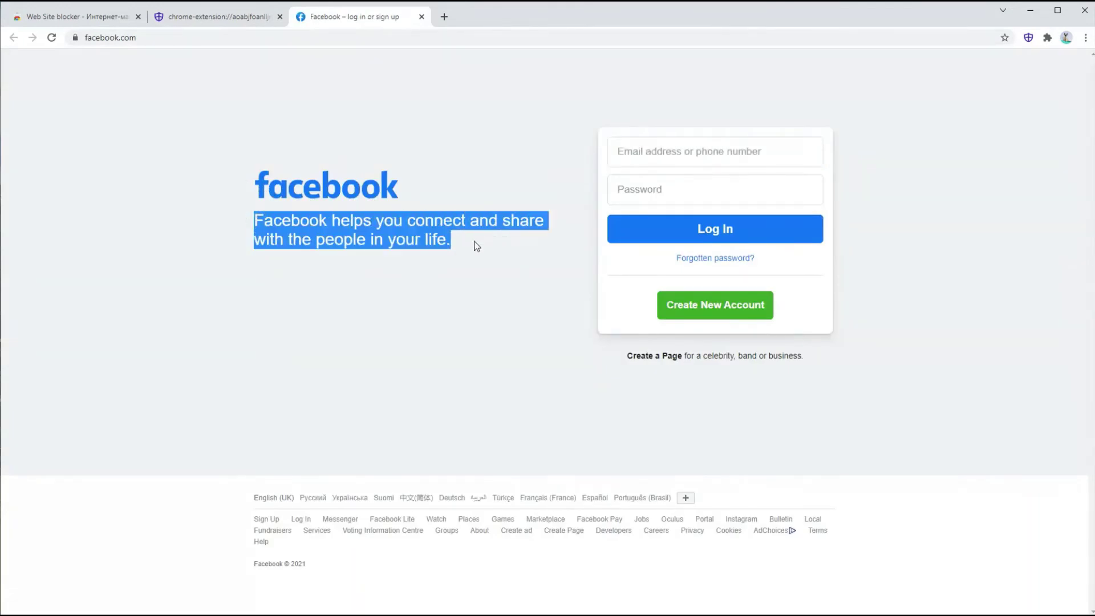
left_click(474, 242)
Switch the White time schedule OFF and save it.
left_click(422, 18)
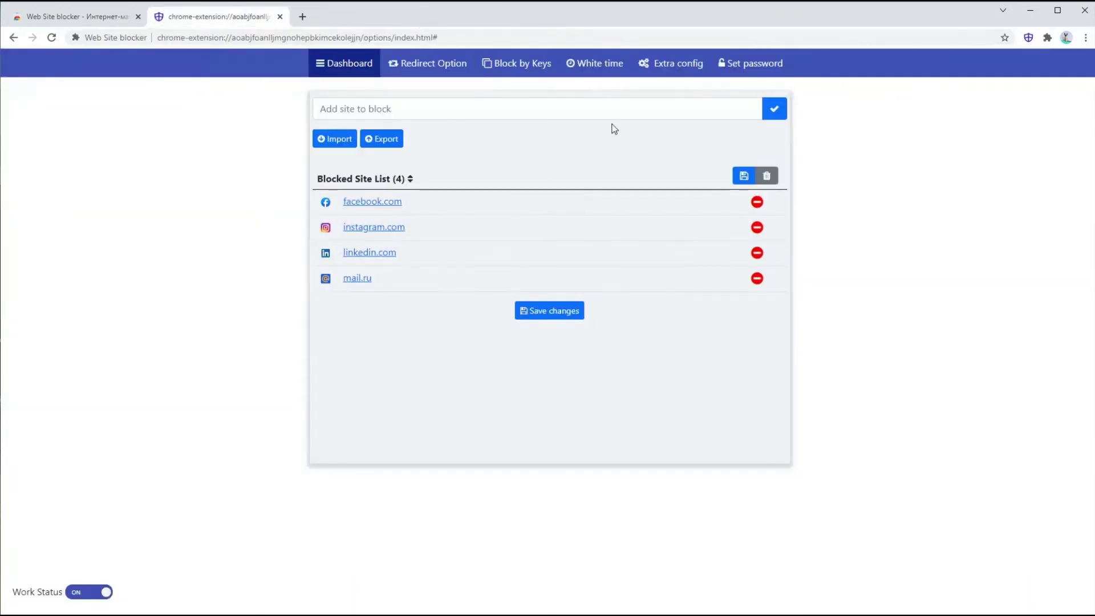
left_click(524, 67)
left_click(570, 66)
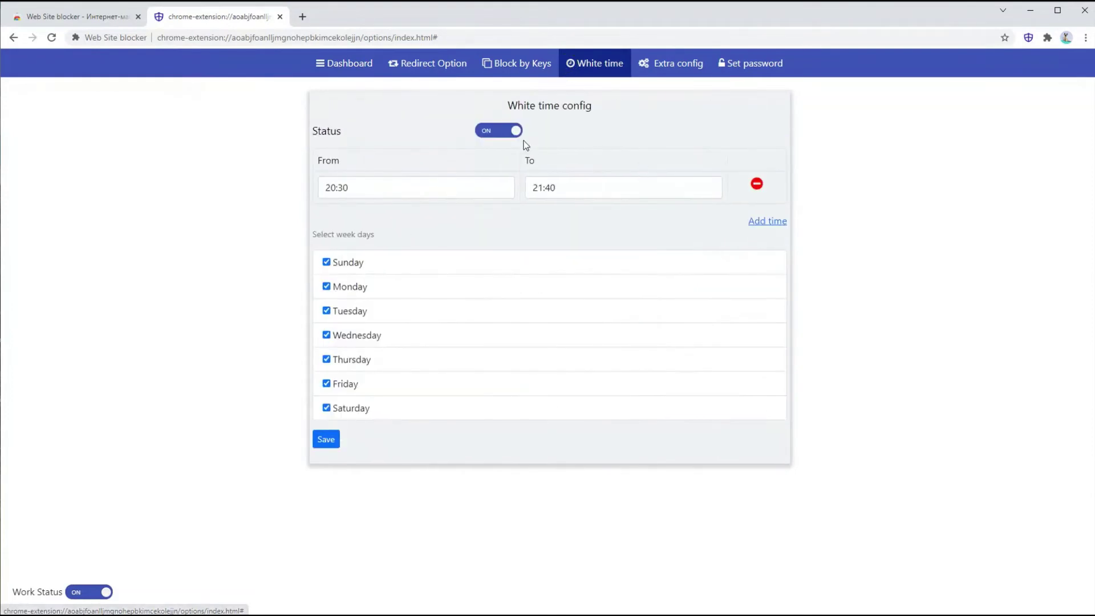
left_click(513, 132)
left_click(328, 168)
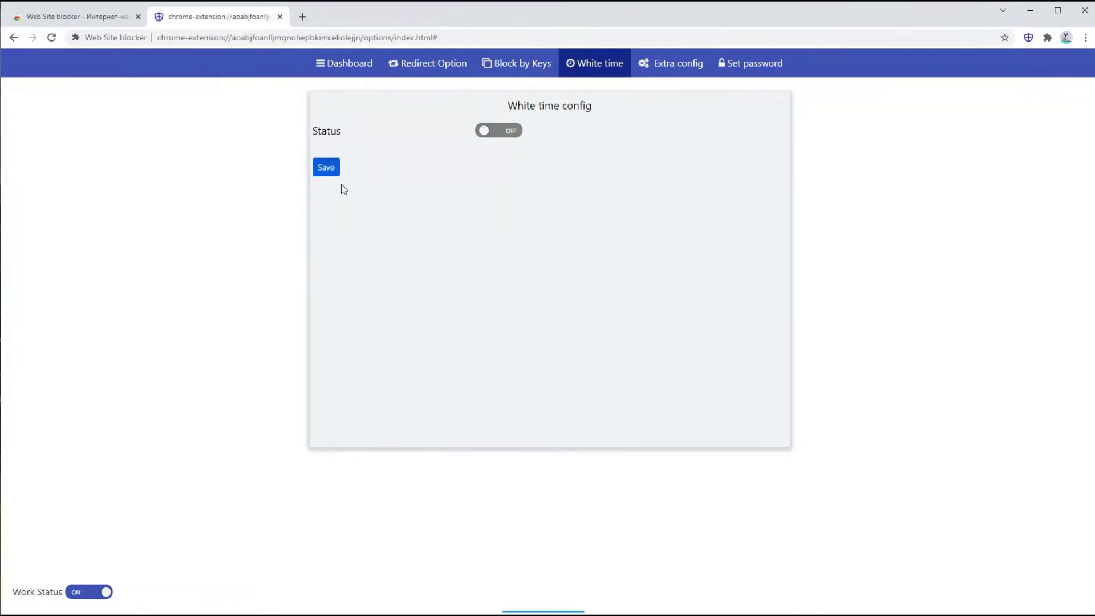
Confirm facebook.com shows the blocked page again from the Dashboard list.
left_click(349, 63)
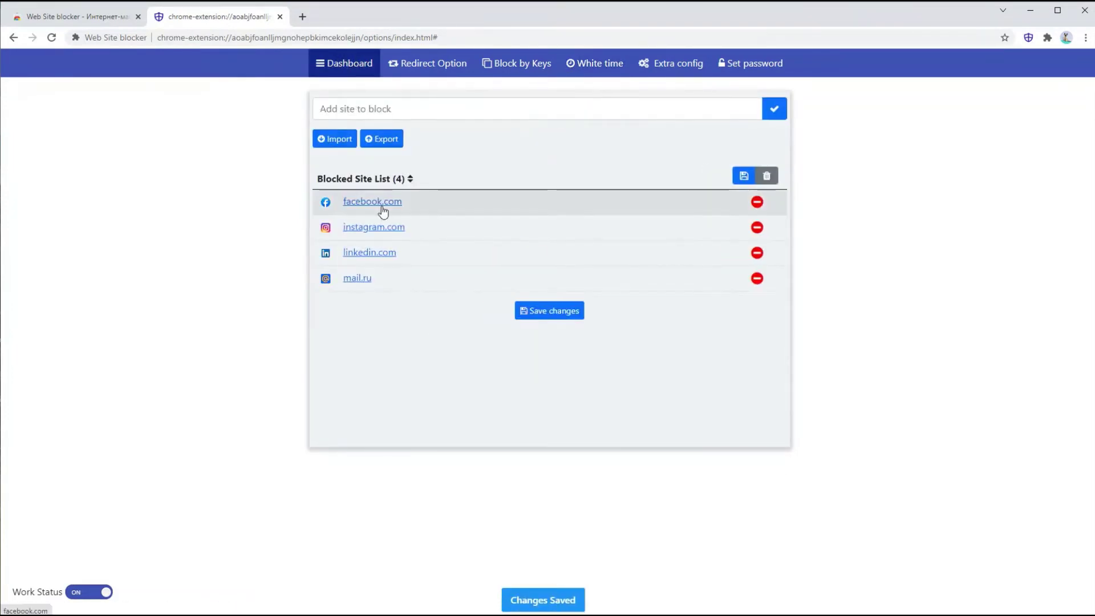
left_click(379, 202)
left_click_drag(479, 119, 565, 120)
left_click(639, 121)
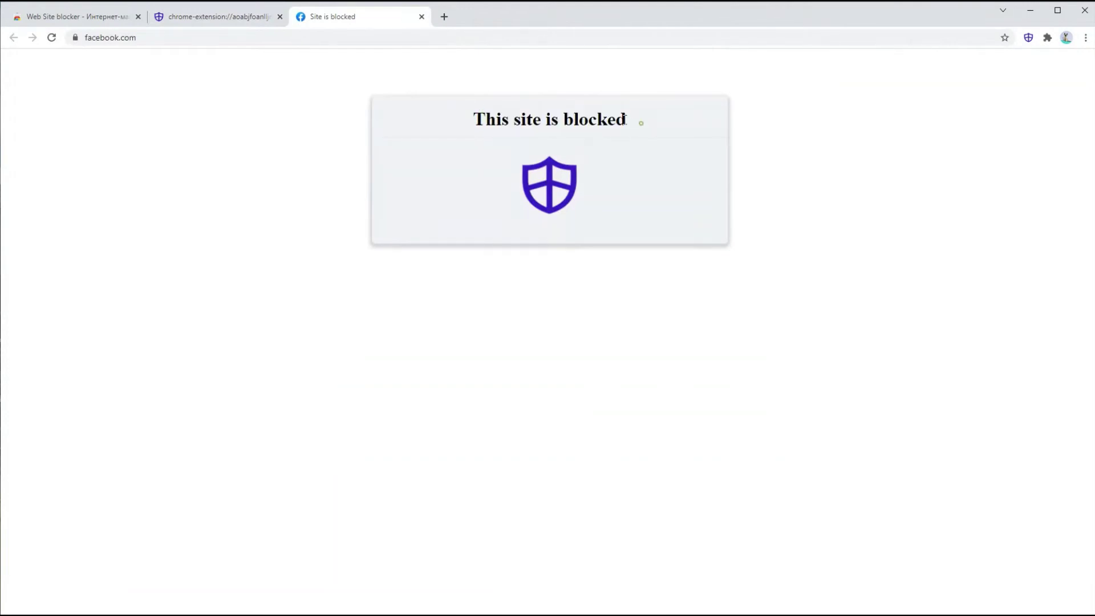
left_click(421, 17)
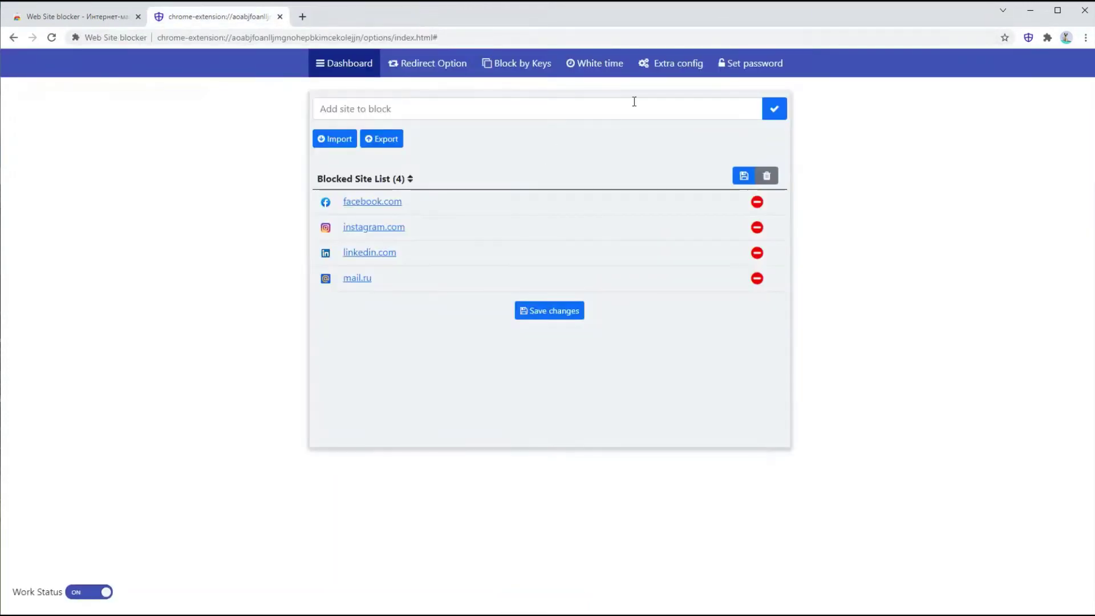
Enable 'Close blocked tabs automatically' in the Extra config settings.
left_click(662, 77)
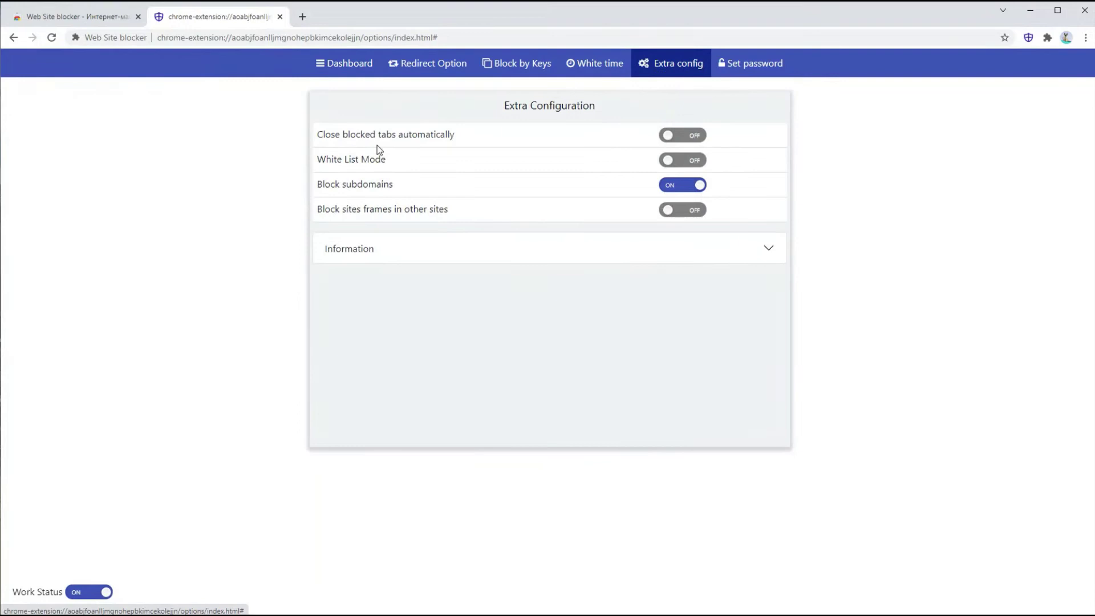
left_click(684, 138)
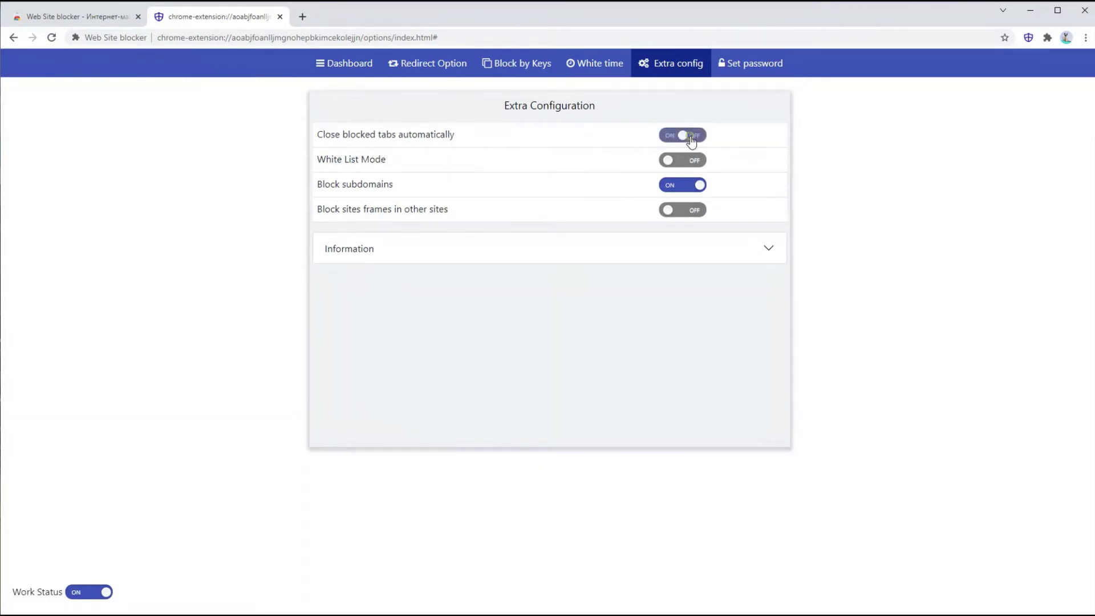
Verify that visiting facebook.com and mail.ru closes their tabs automatically, then return to Extra config.
left_click(303, 19)
type("fac")
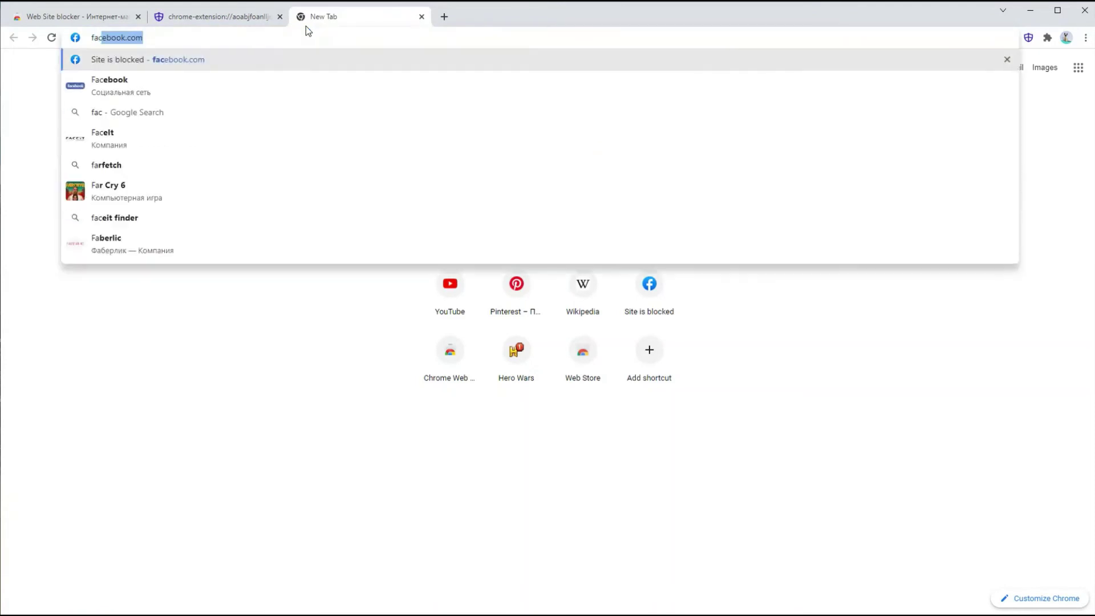
type("ebook.co")
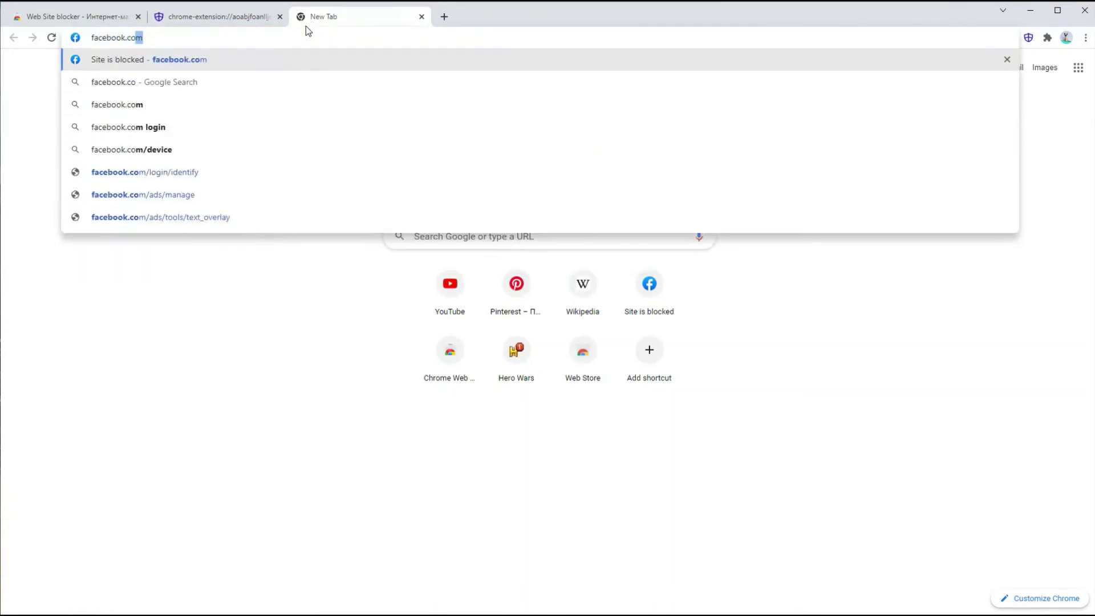
type("m")
key("Return")
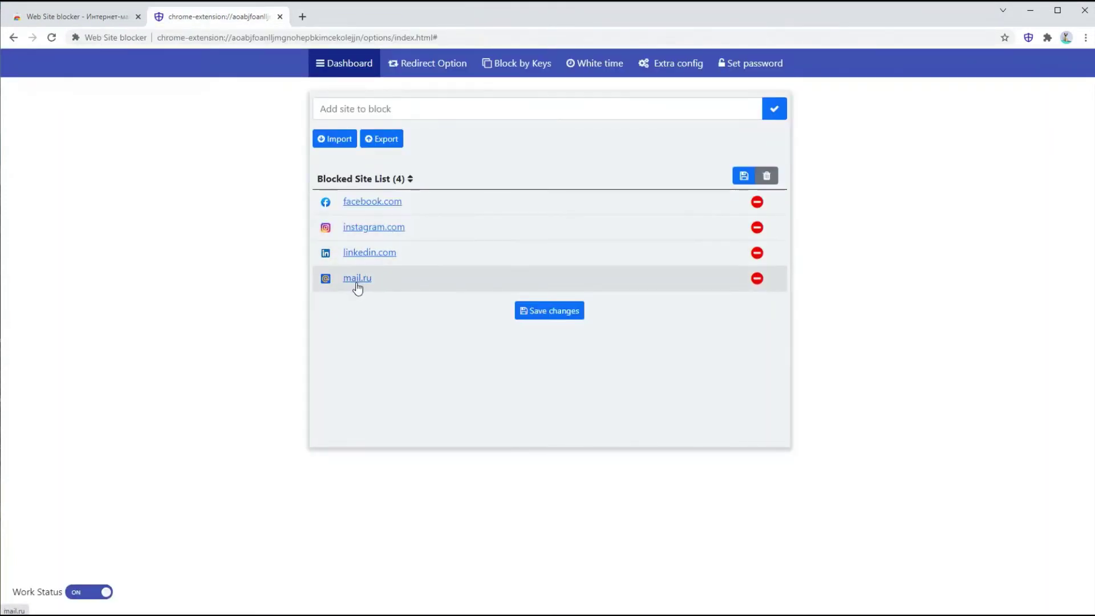
left_click(356, 287)
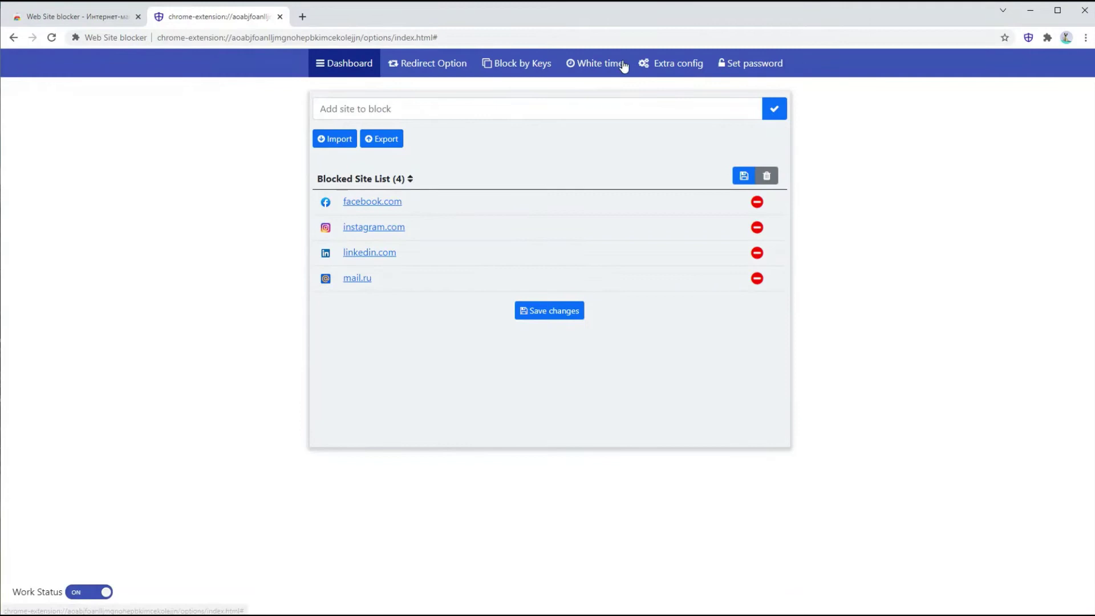
left_click(646, 67)
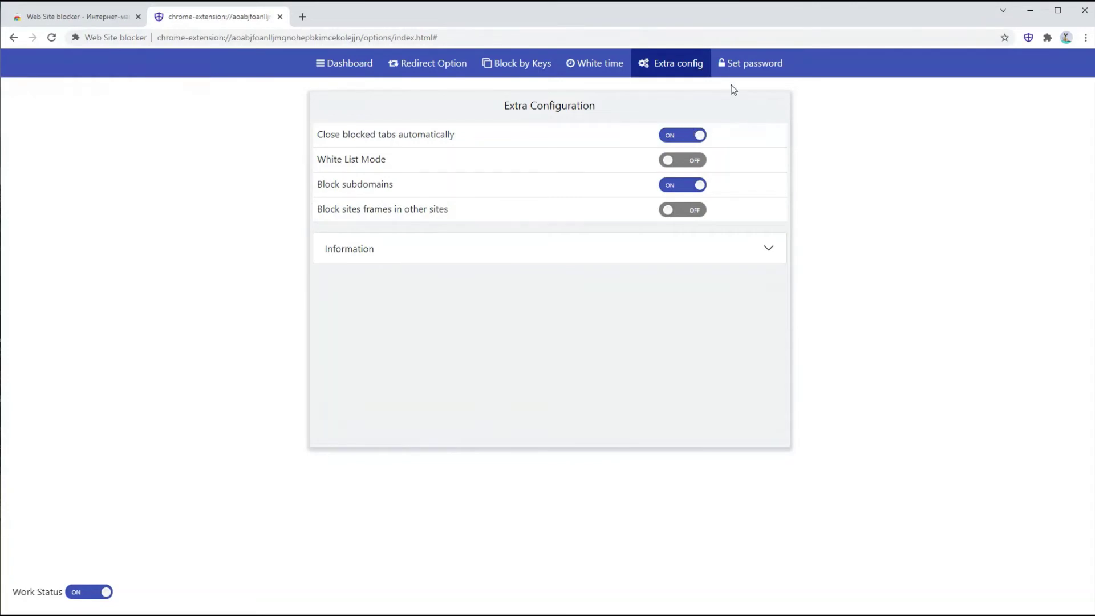
Set a password protecting the Web Site Blocker dashboard and dismiss the saved confirmation.
left_click(742, 67)
left_click(345, 140)
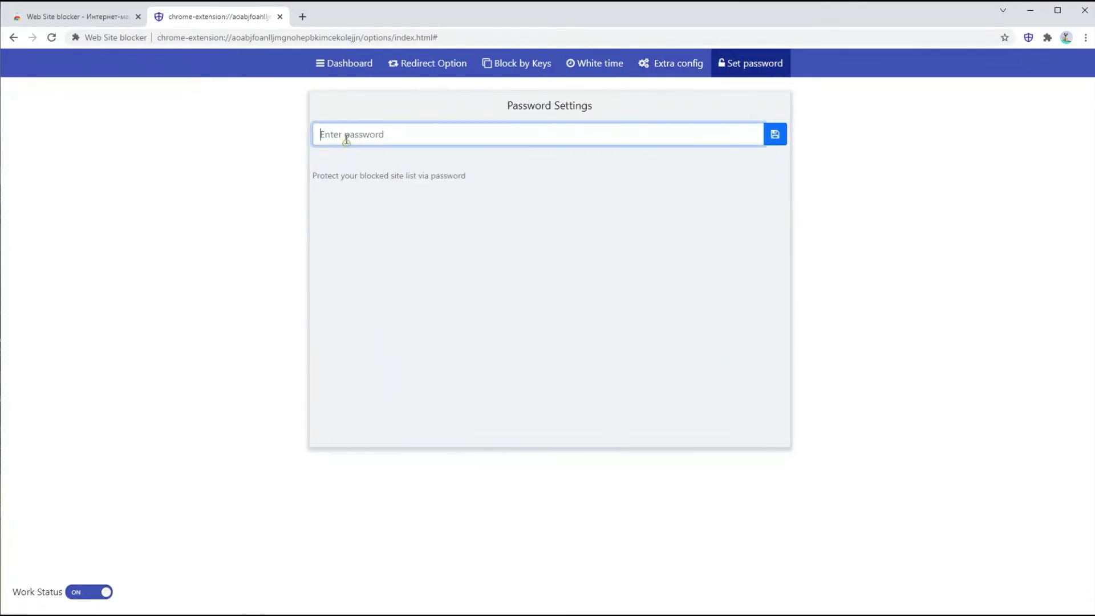
type("••")
left_click(775, 137)
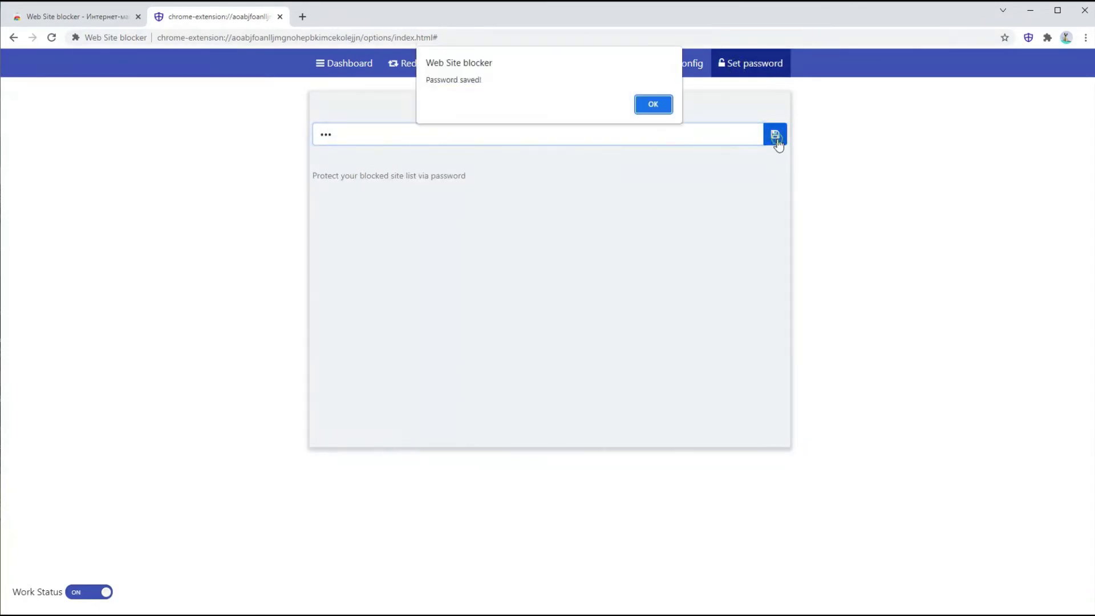
left_click(640, 104)
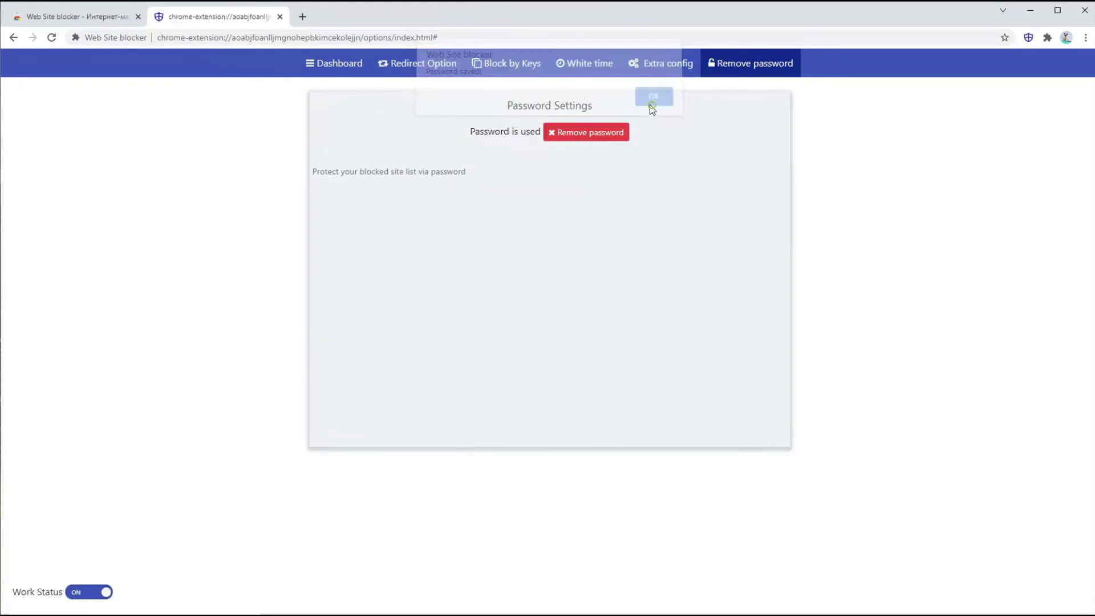
left_click(304, 17)
type("facebook.com")
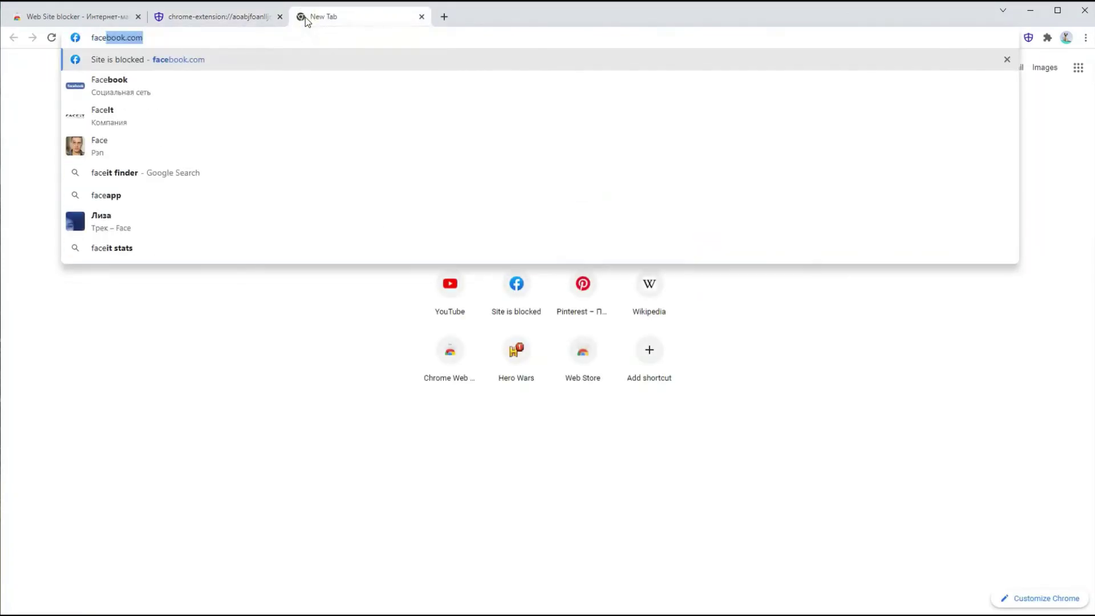
key("ctrl+w")
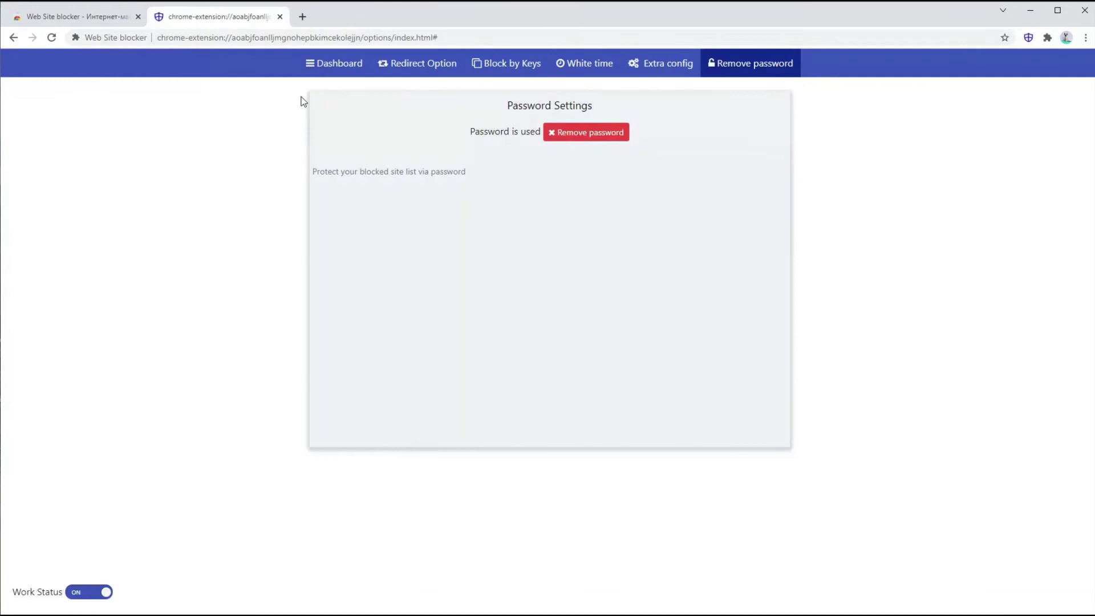
Turn off automatic tab closing and visit facebook.com to see the blocked page.
left_click(651, 68)
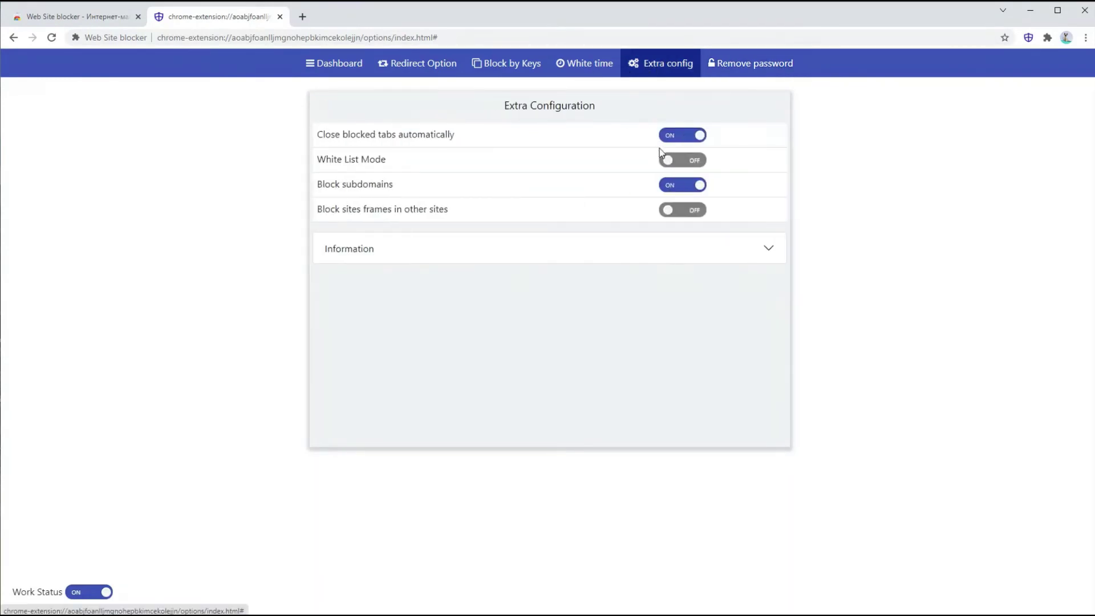
left_click(674, 137)
left_click(303, 18)
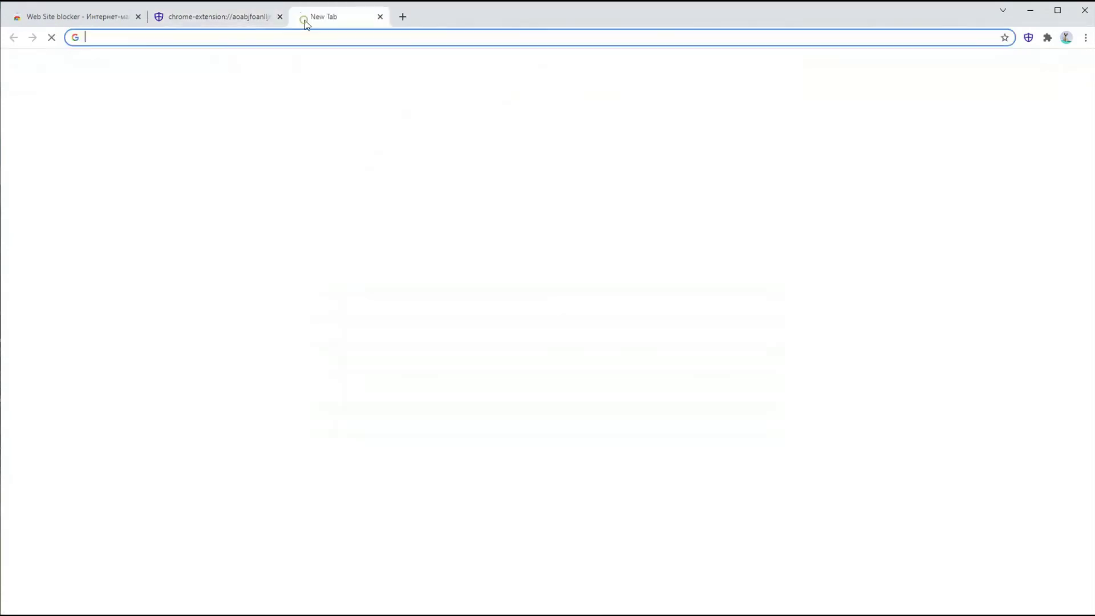
type("face")
key("Return")
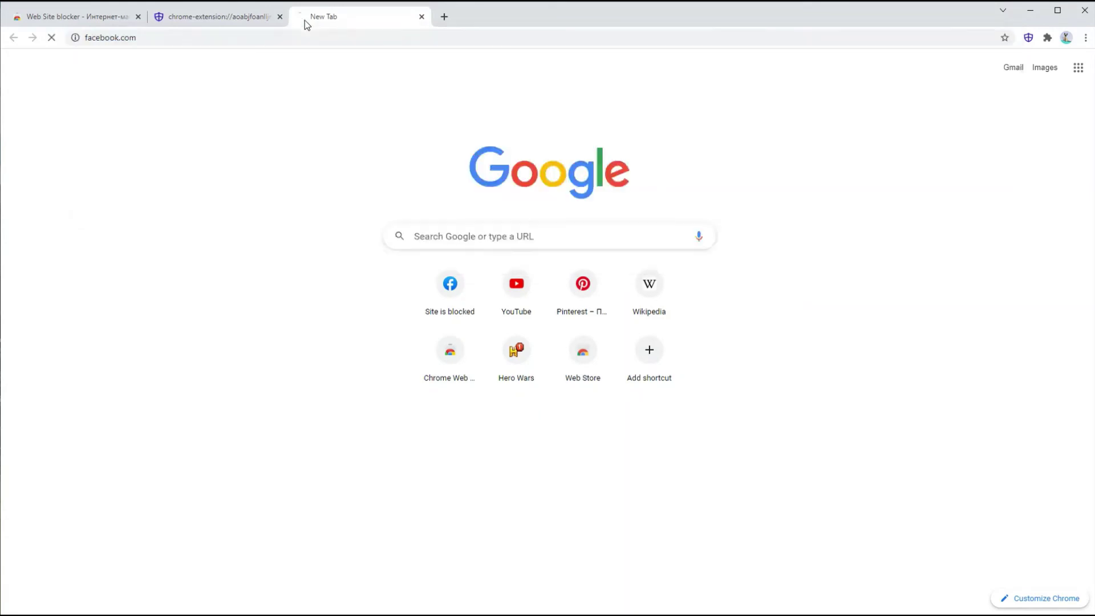
left_click_drag(483, 113, 608, 118)
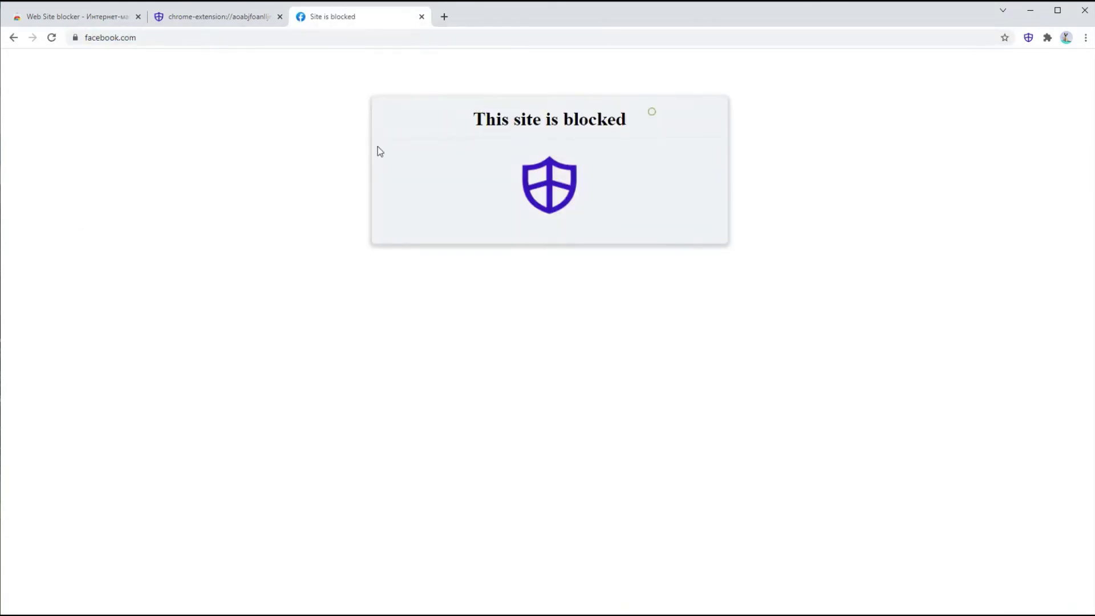
Request 'Unblock this site' from the blocked facebook.com page, bringing up the password prompt.
right_click(301, 144)
left_click(280, 15)
right_click(273, 143)
left_click(308, 288)
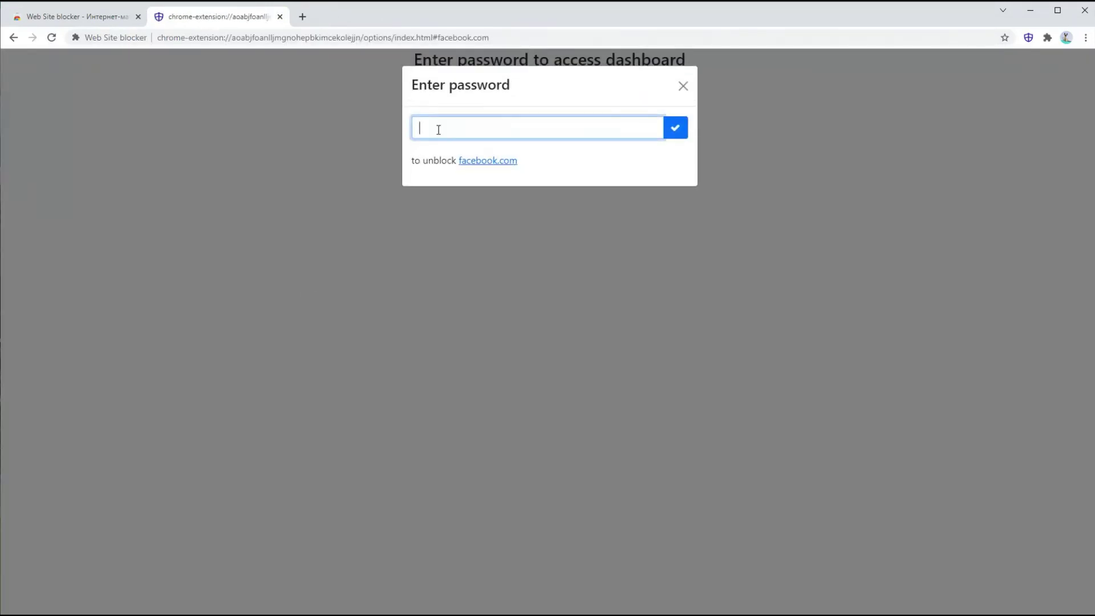
type("1")
Unblock facebook.com with the correct password after a wrong-password warning, leaving instagram.com, linkedin.com and mail.ru blocked.
left_click(680, 129)
left_click(643, 104)
left_click(666, 131)
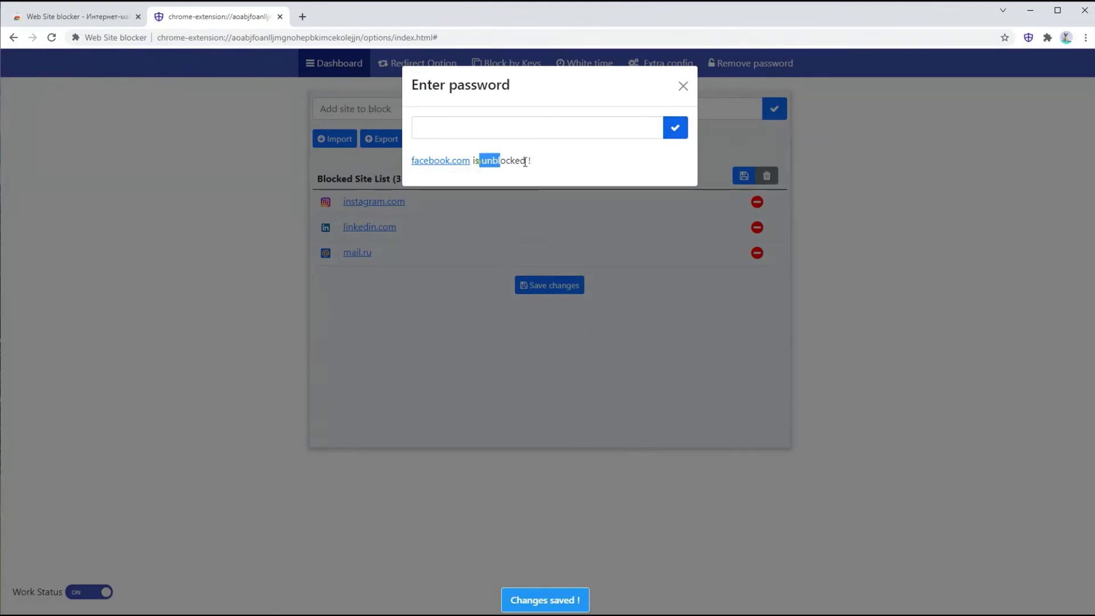
left_click(572, 161)
left_click(420, 325)
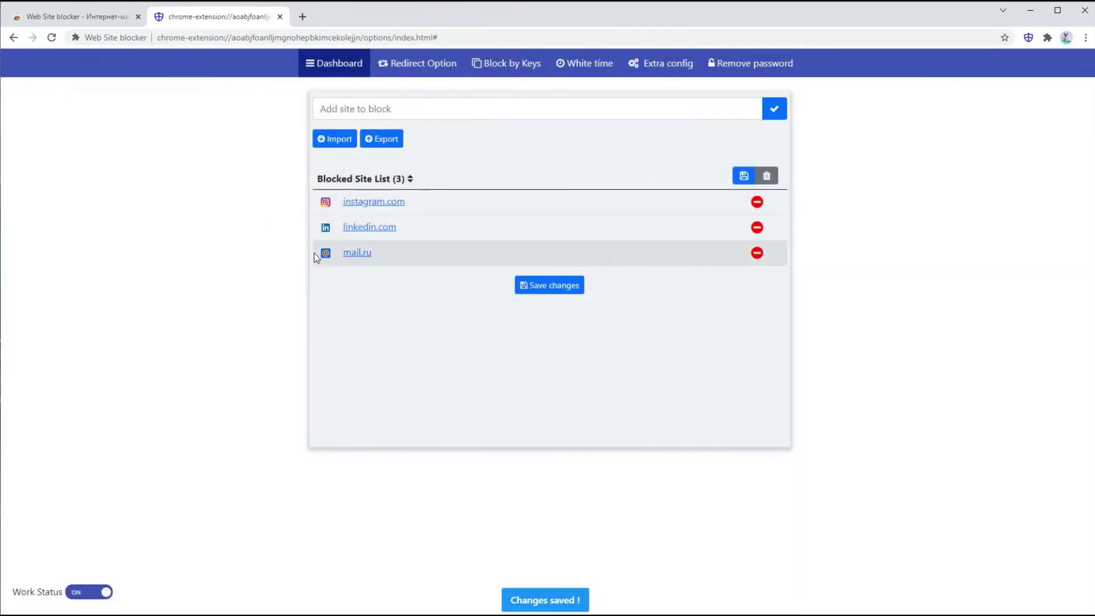
Reopen the blocker's settings and unlock the dashboard with the password.
left_click(279, 16)
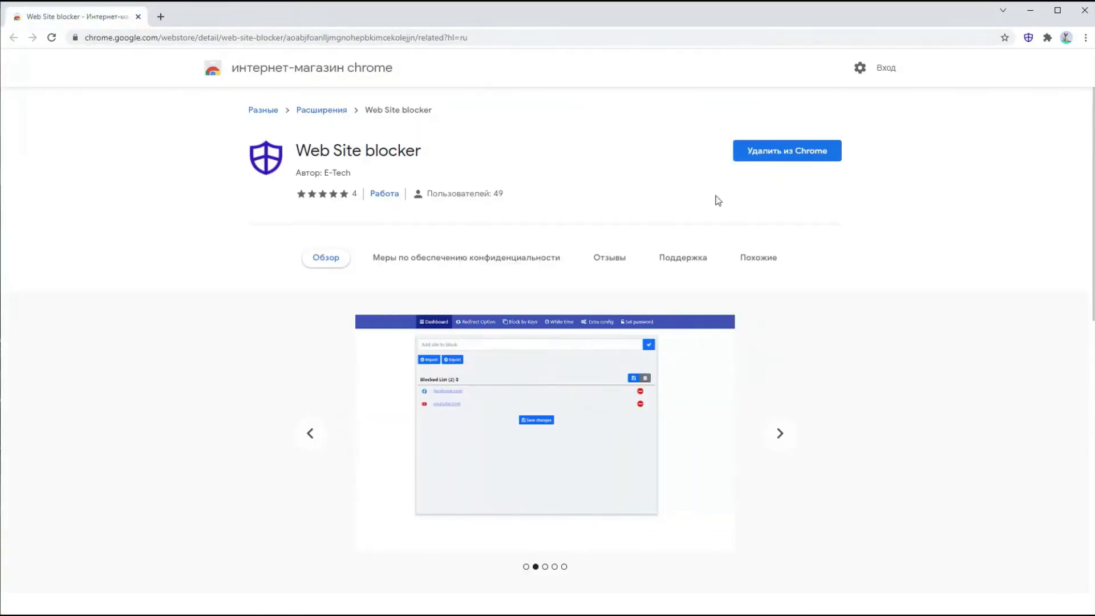
left_click(1027, 40)
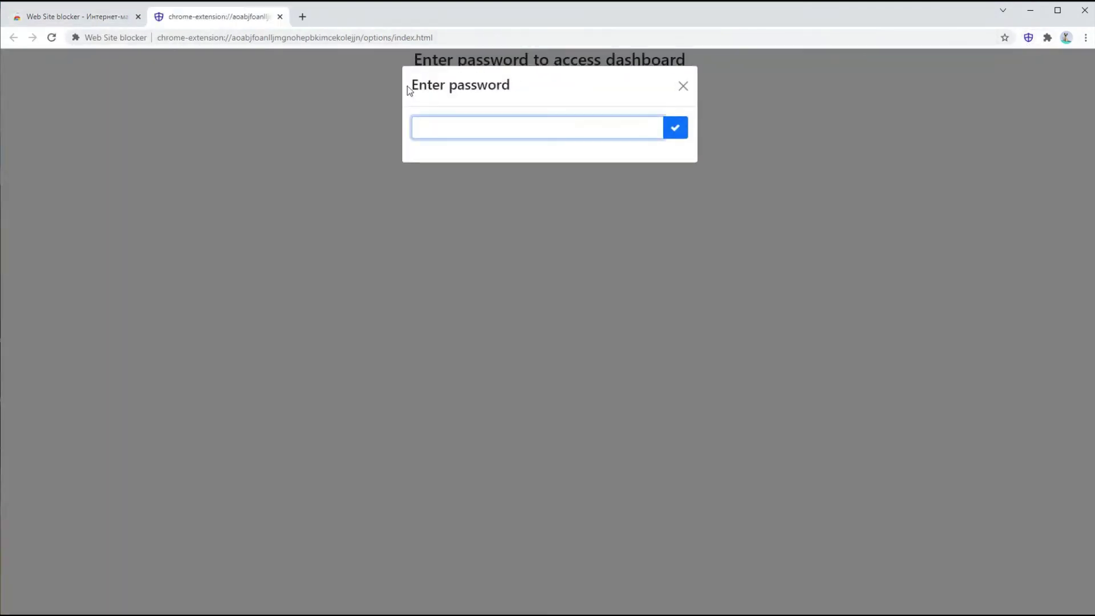
left_click_drag(409, 91, 497, 120)
left_click(496, 121)
type("••")
left_click(674, 128)
Remove the password protection and return to the blocked site list.
left_click(751, 69)
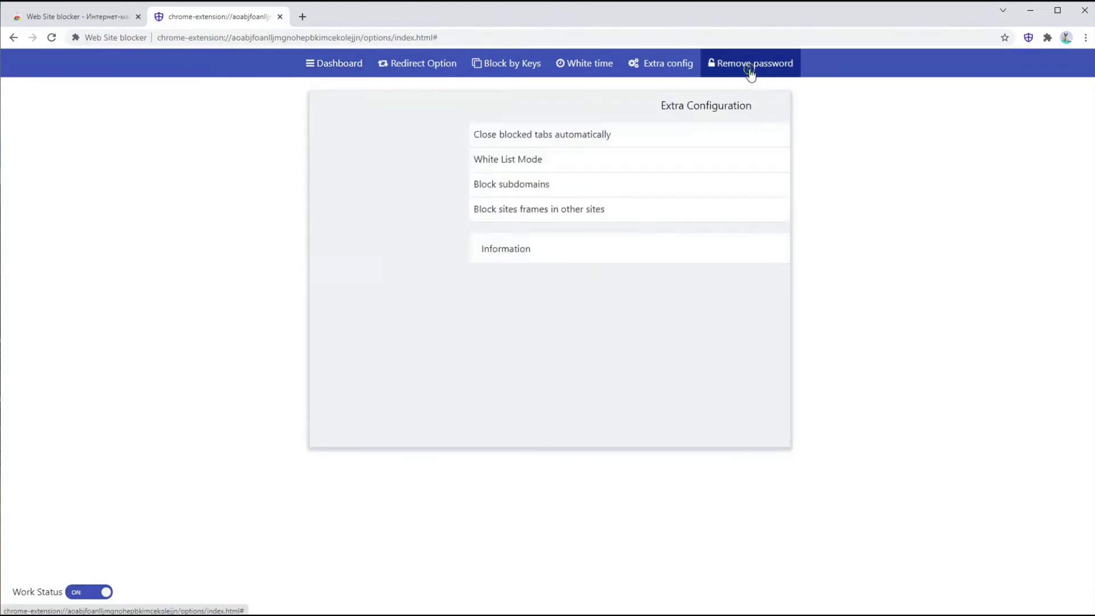
left_click(599, 134)
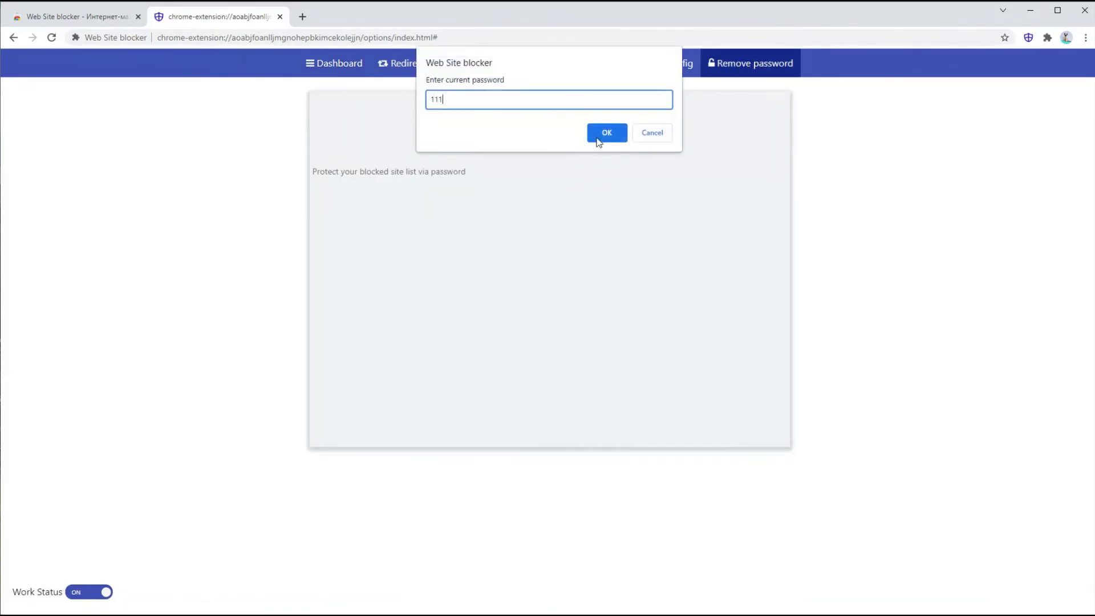
left_click(599, 136)
left_click(653, 103)
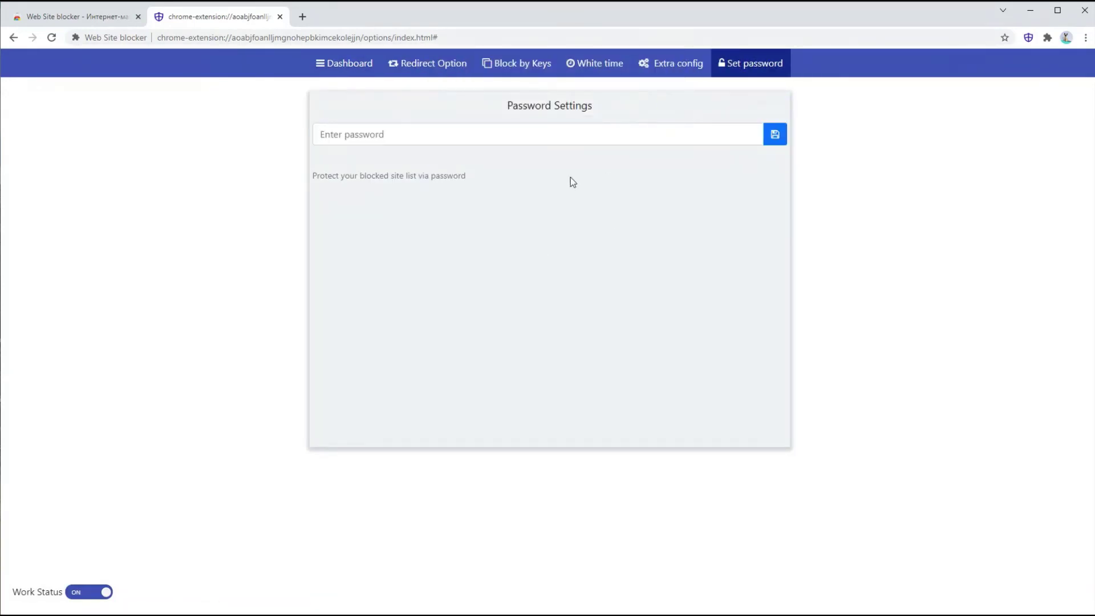
left_click(340, 73)
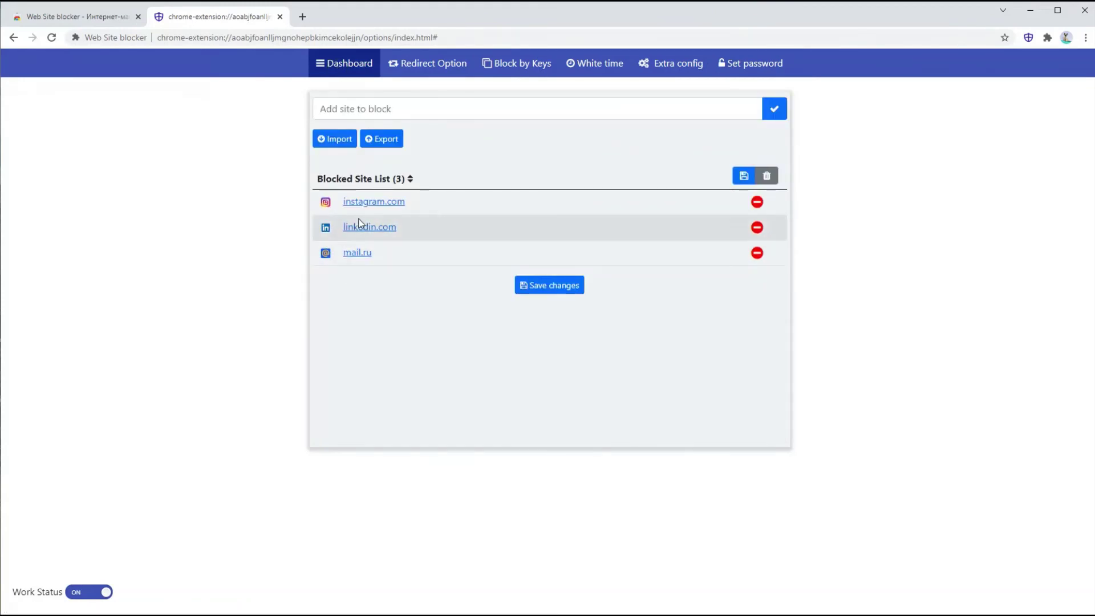
Add facebook.com back to the blocked list and confirm it shows the blocked page.
left_click(392, 105)
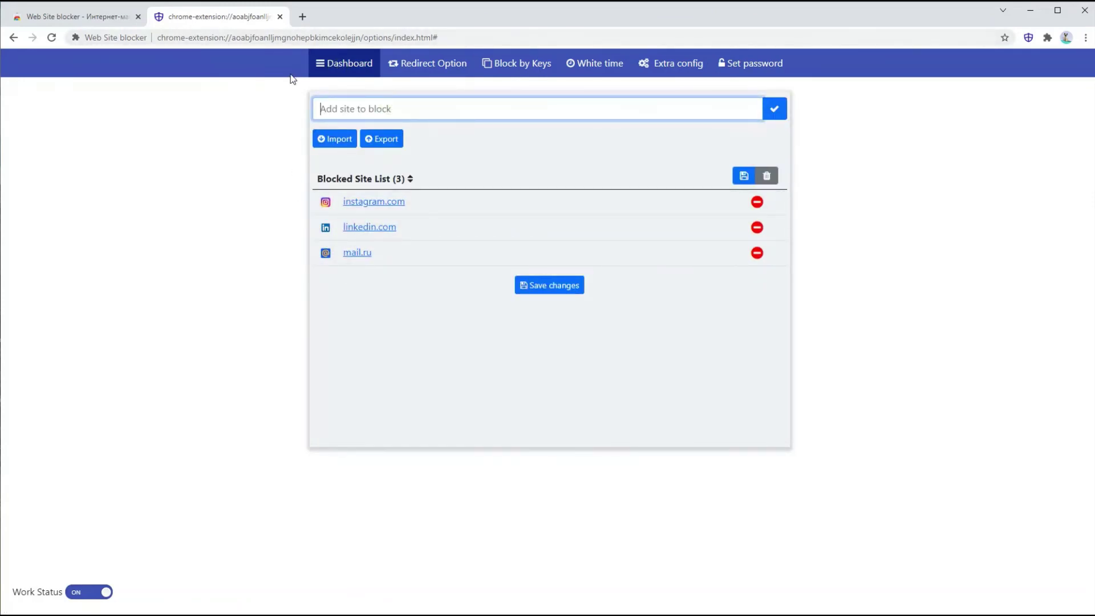
type("fac")
type("m")
key("Return")
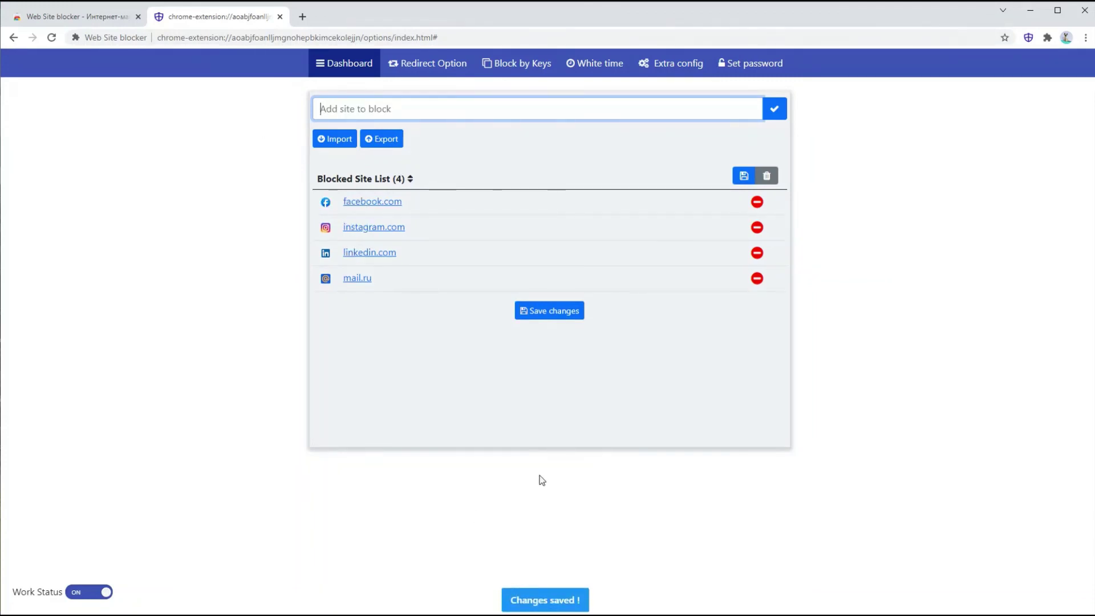
left_click(367, 203)
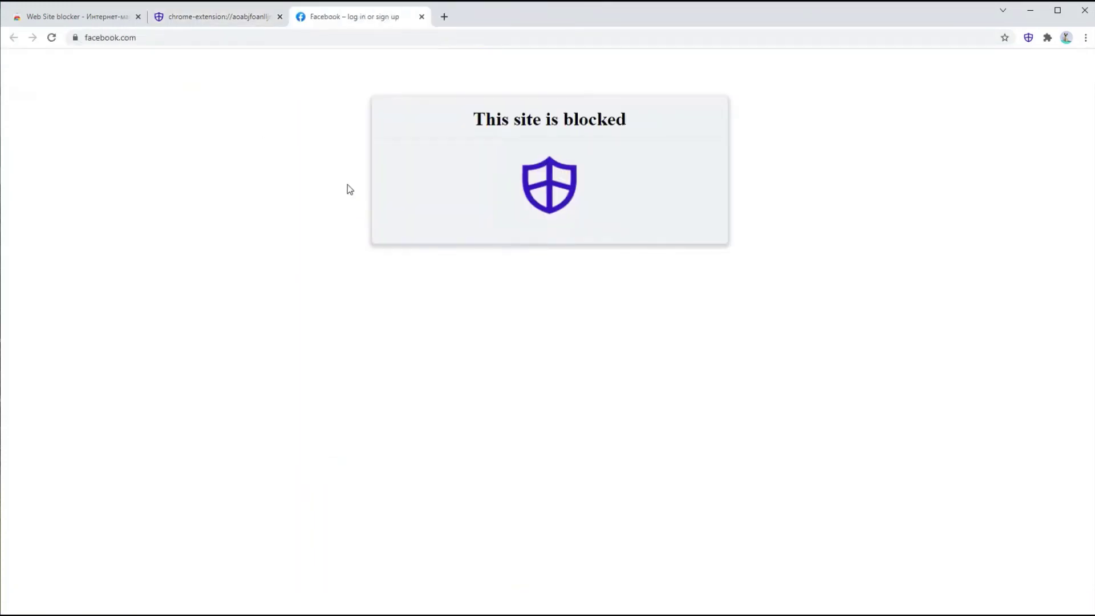
left_click_drag(444, 147, 642, 117)
left_click(641, 116)
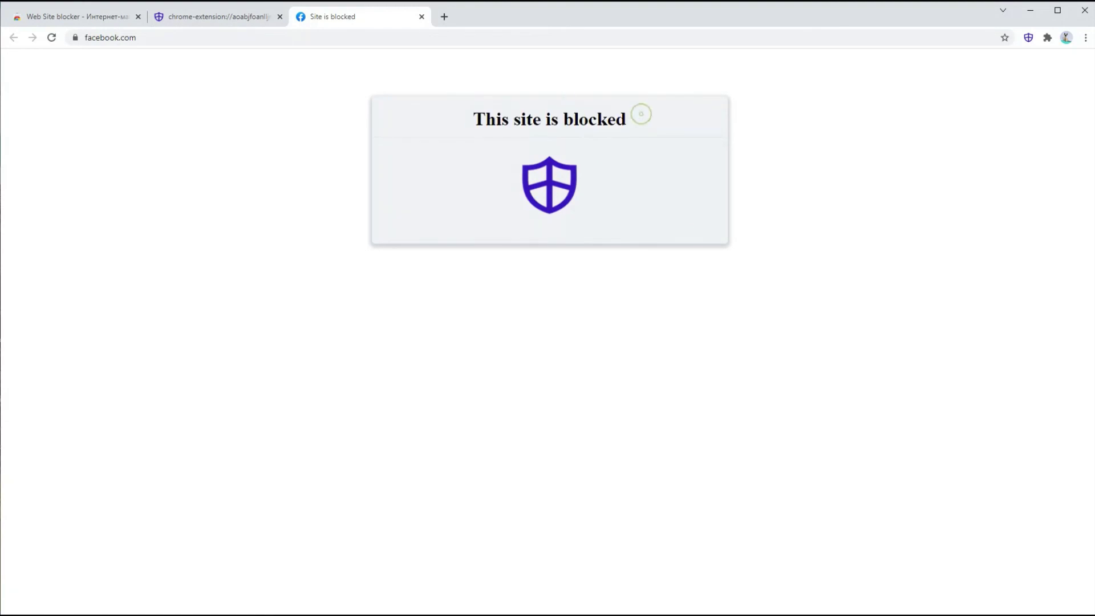
Switch the Web Site Blocker's Work Status off entirely.
left_click(239, 15)
left_click(73, 593)
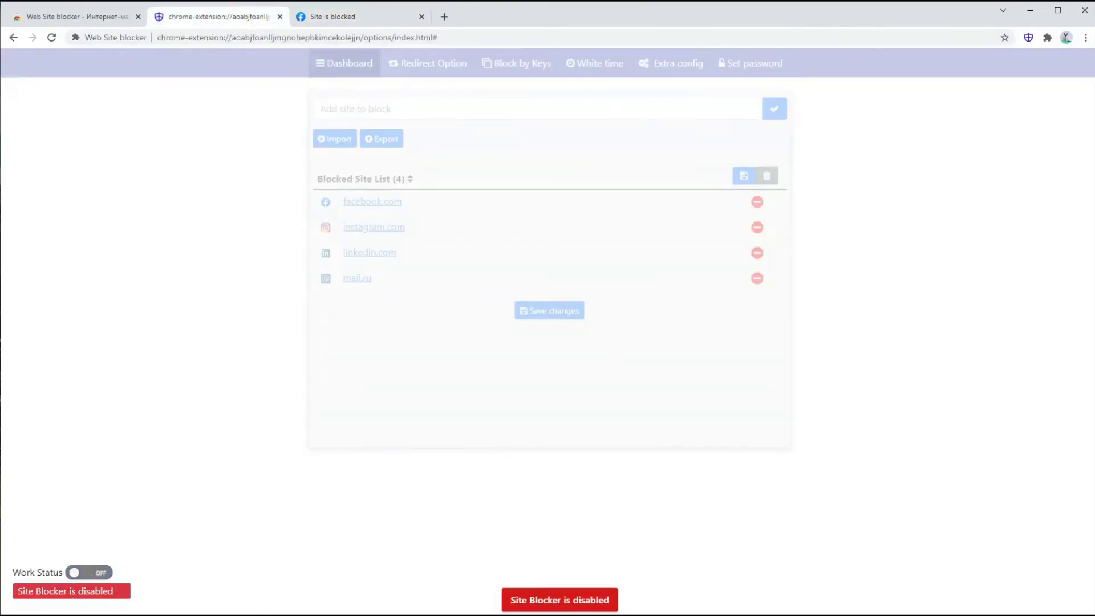